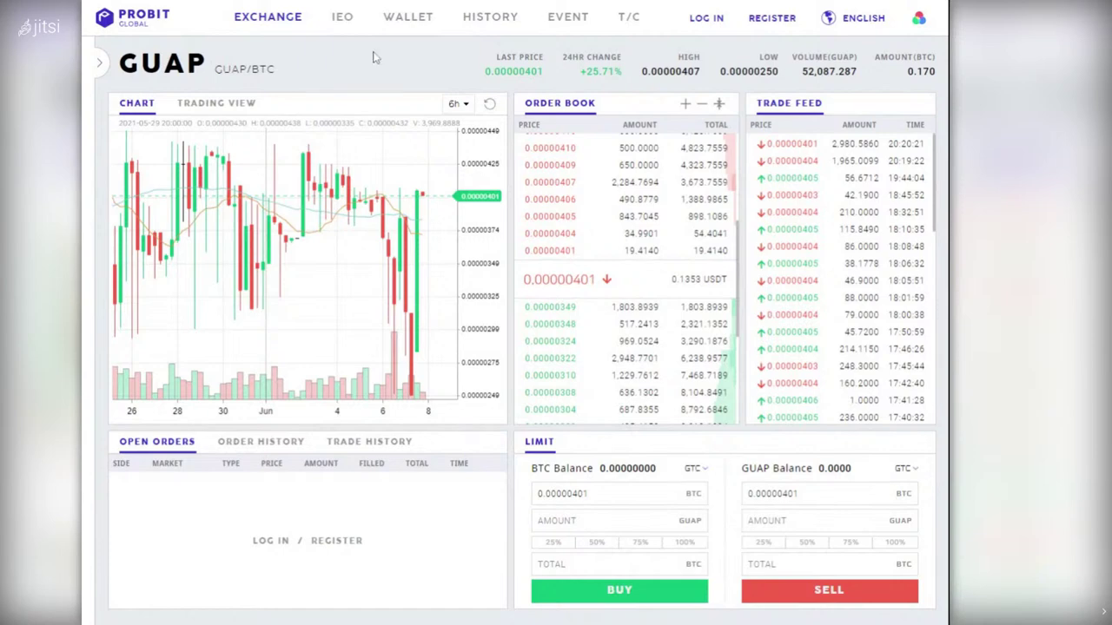
Log in to the exchange account with the saved credentials, pass the robot check and skip two-factor authentication setup.
left_click(709, 19)
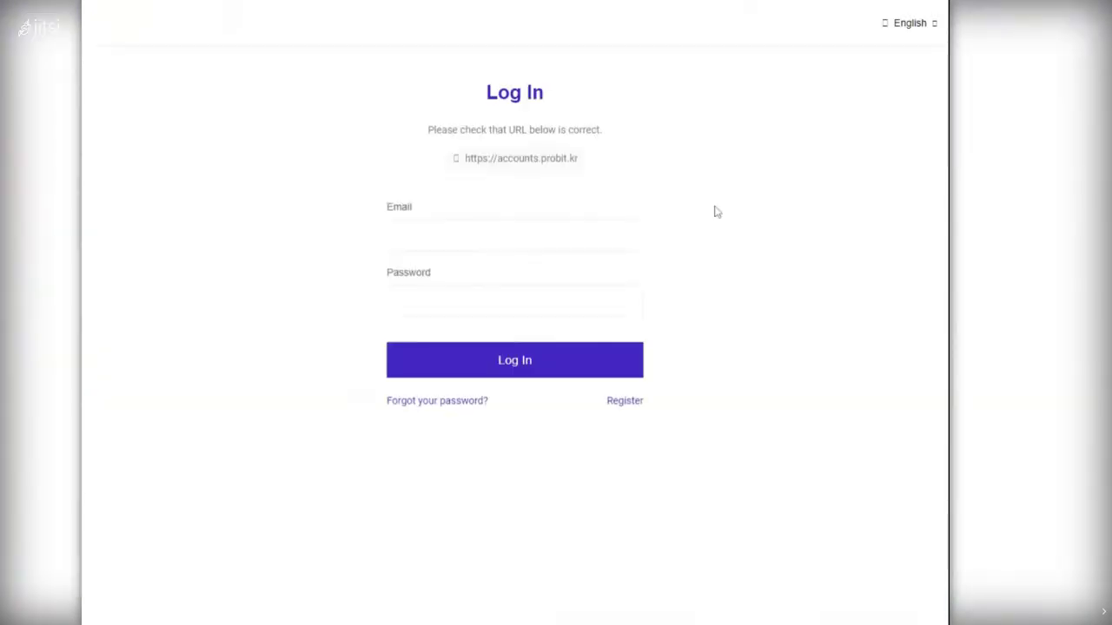
left_click(460, 367)
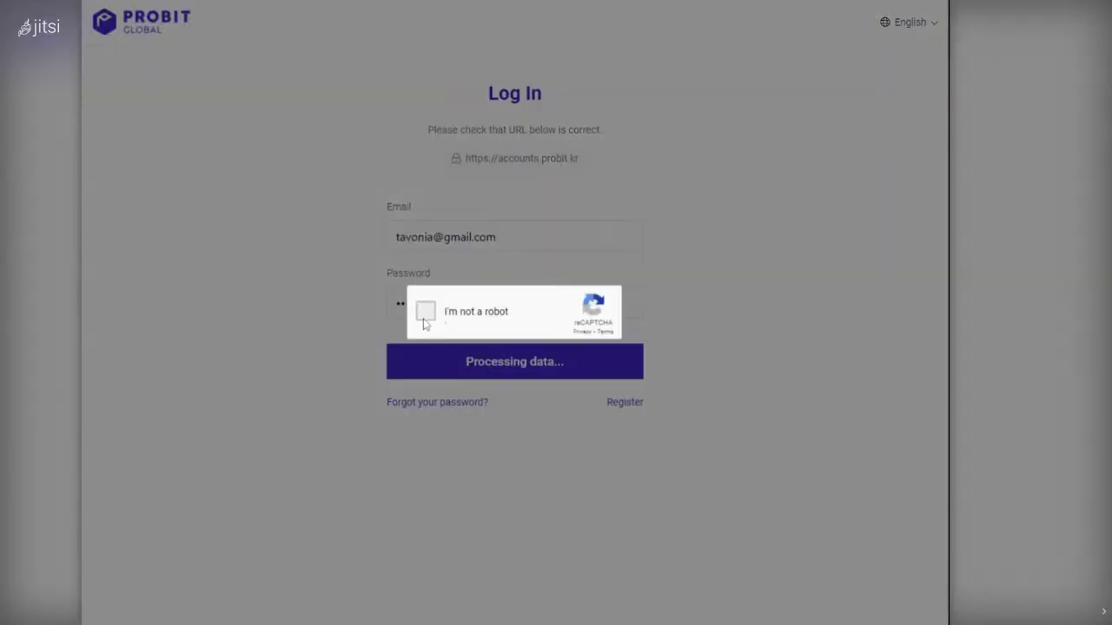
left_click(424, 319)
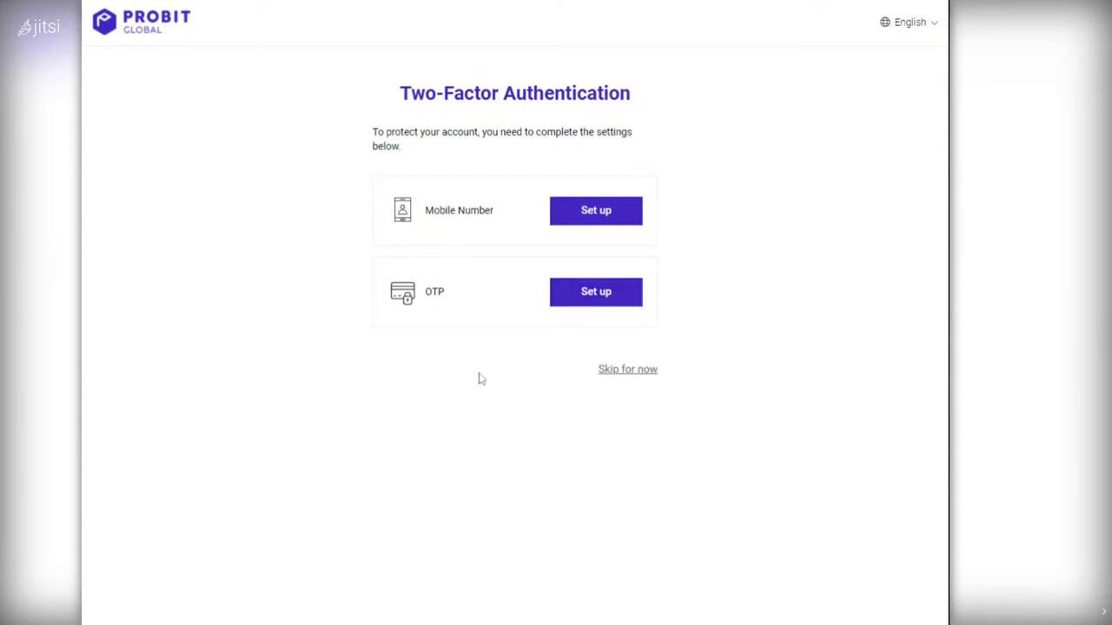
left_click(620, 371)
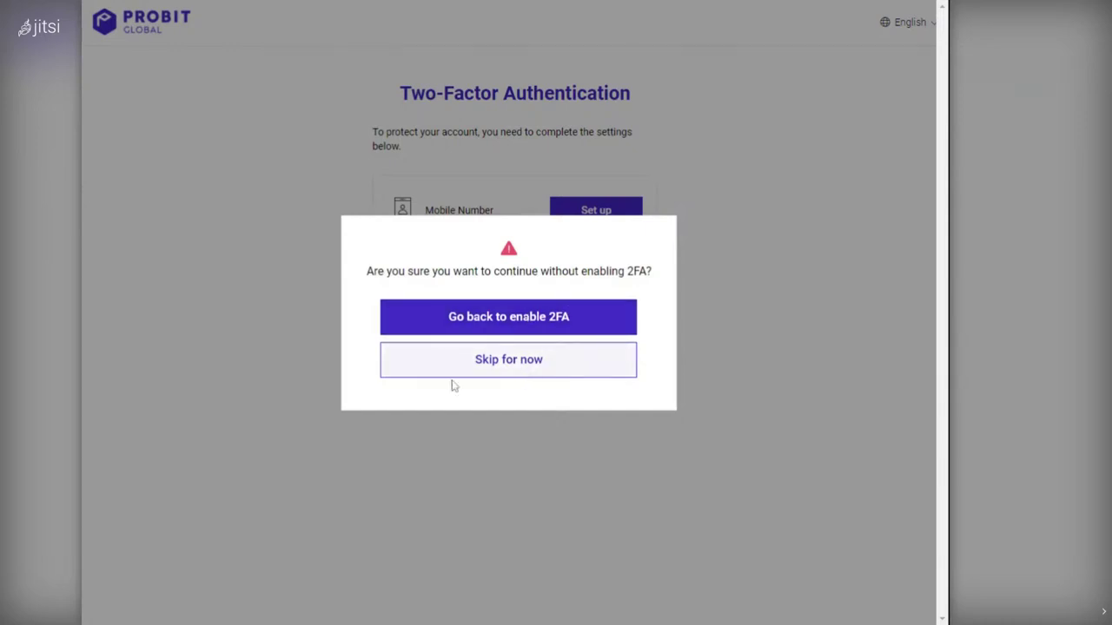
left_click(504, 369)
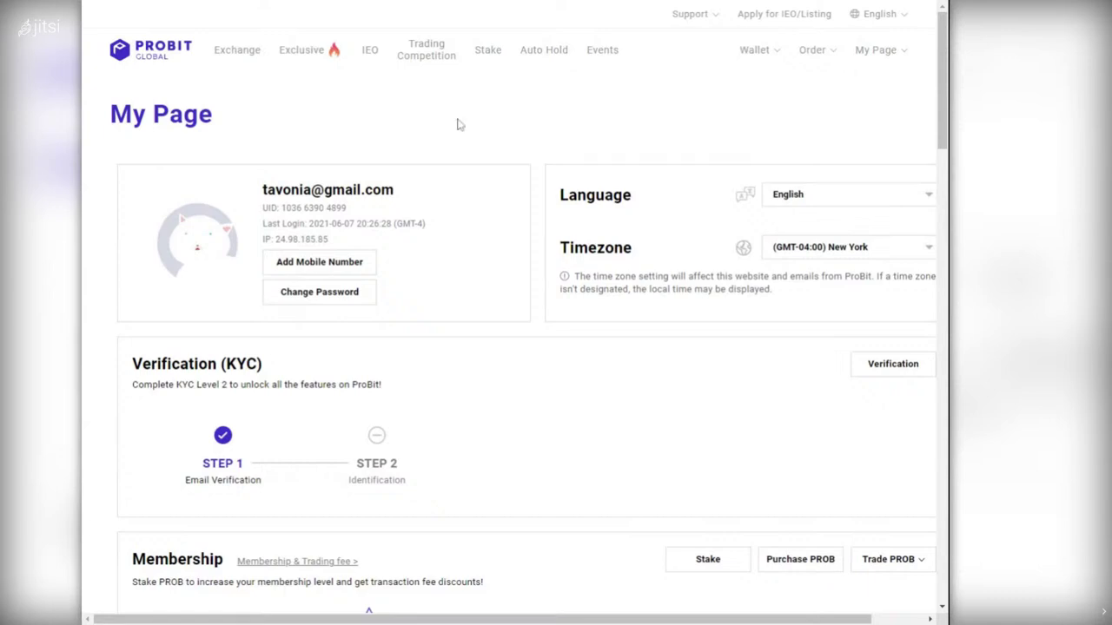
Open the wallet's Deposit page from the account's My Page.
scroll(458, 122, "down", 2)
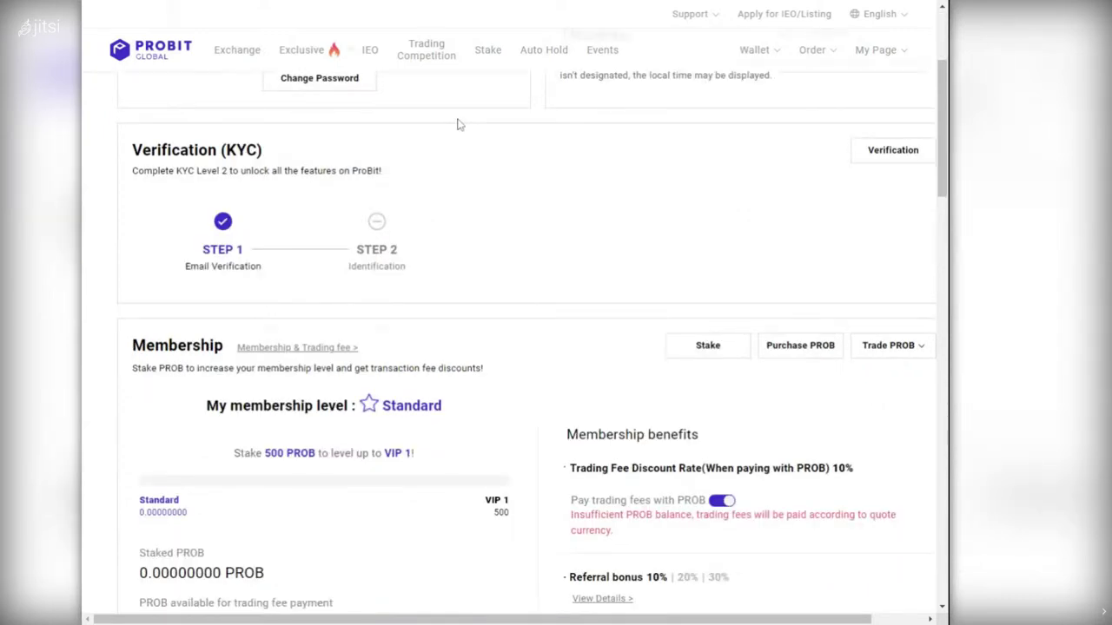
scroll(457, 122, "up", 2)
scroll(457, 122, "down", 3)
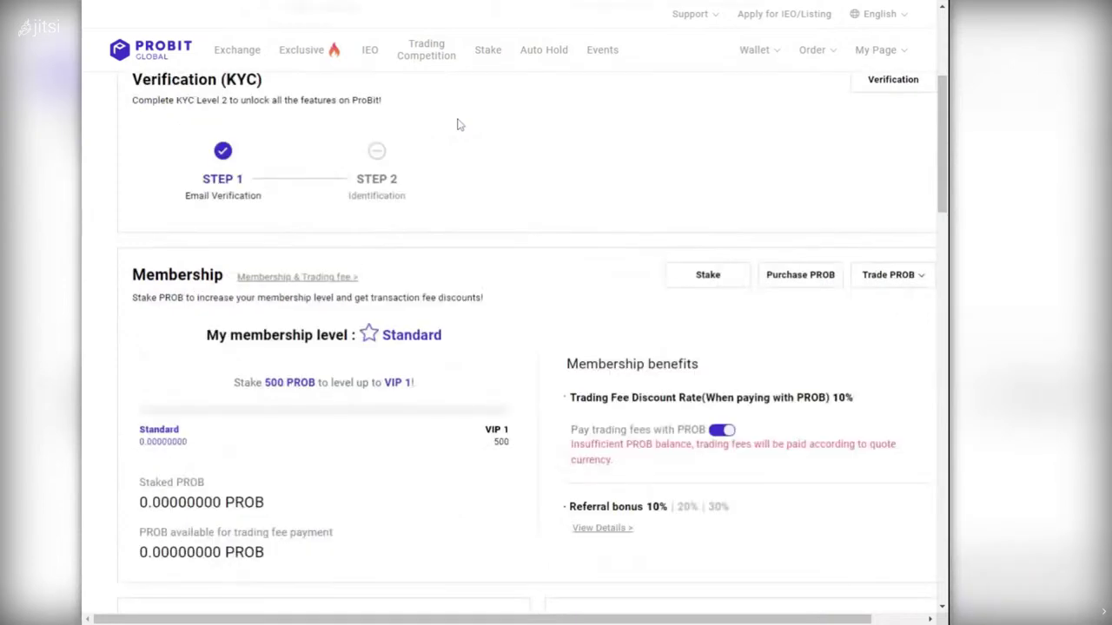
scroll(457, 122, "up", 2)
scroll(457, 122, "down", 1)
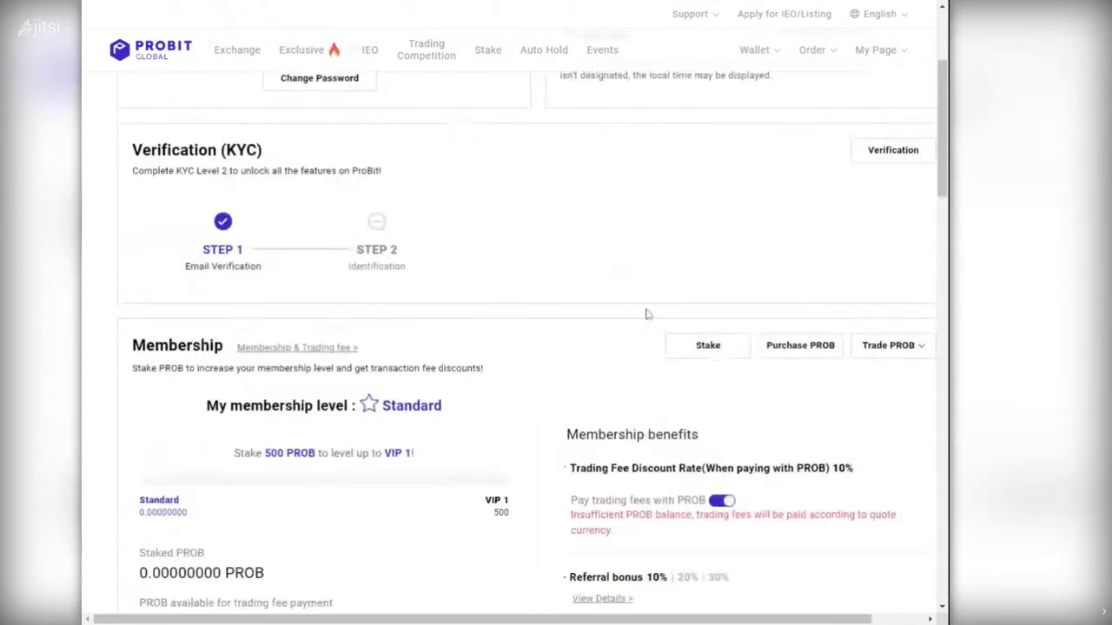
scroll(645, 314, "up", 2)
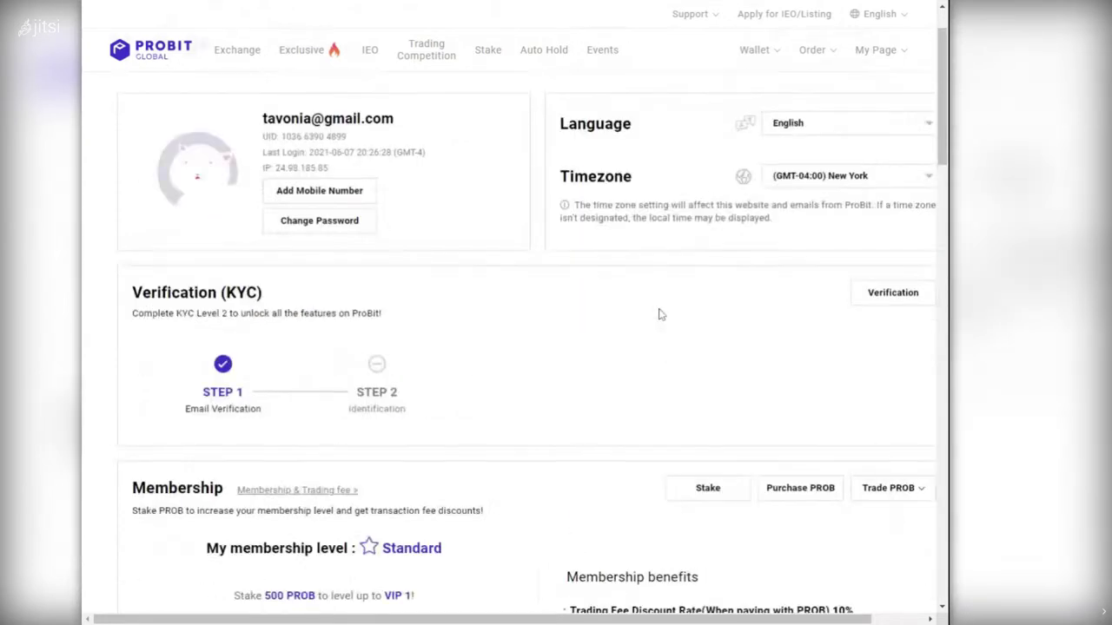
mouse_move(736, 67)
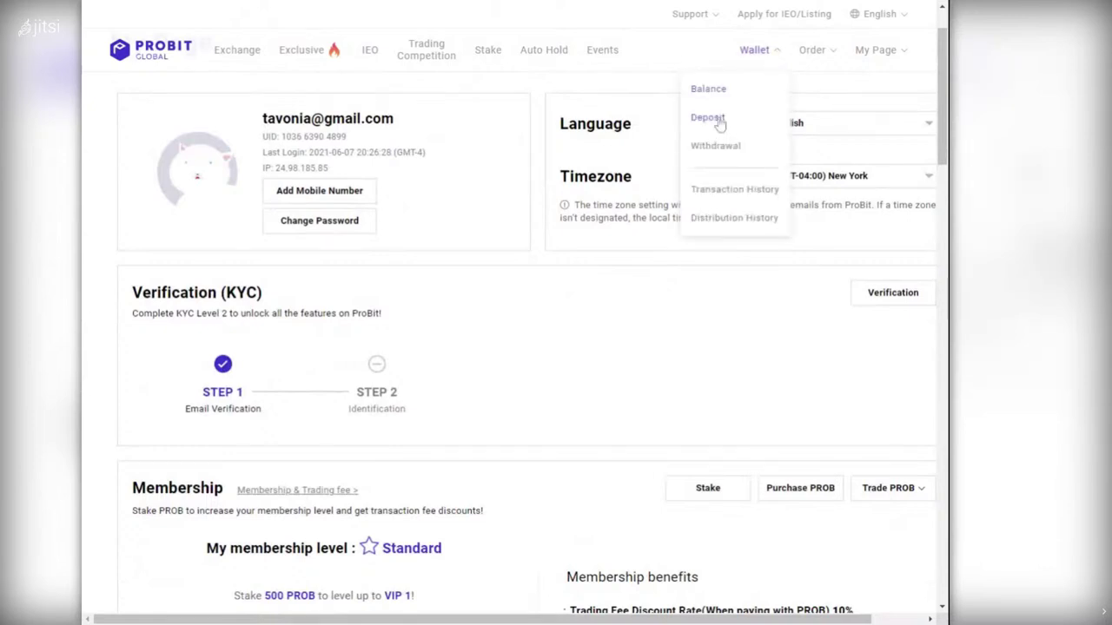
left_click(719, 124)
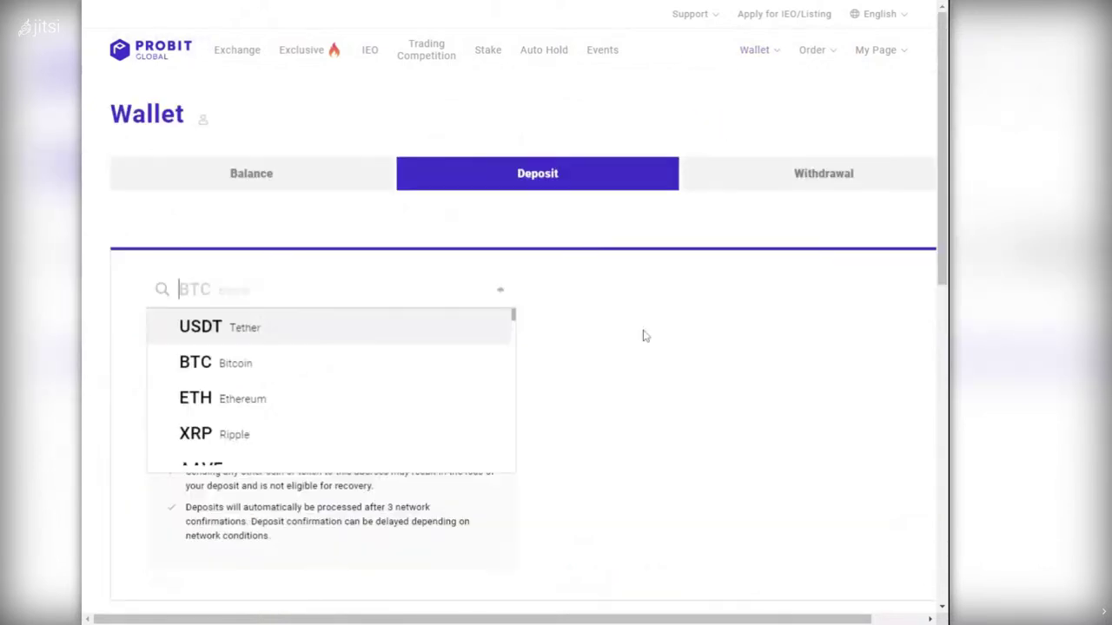
mouse_move(754, 52)
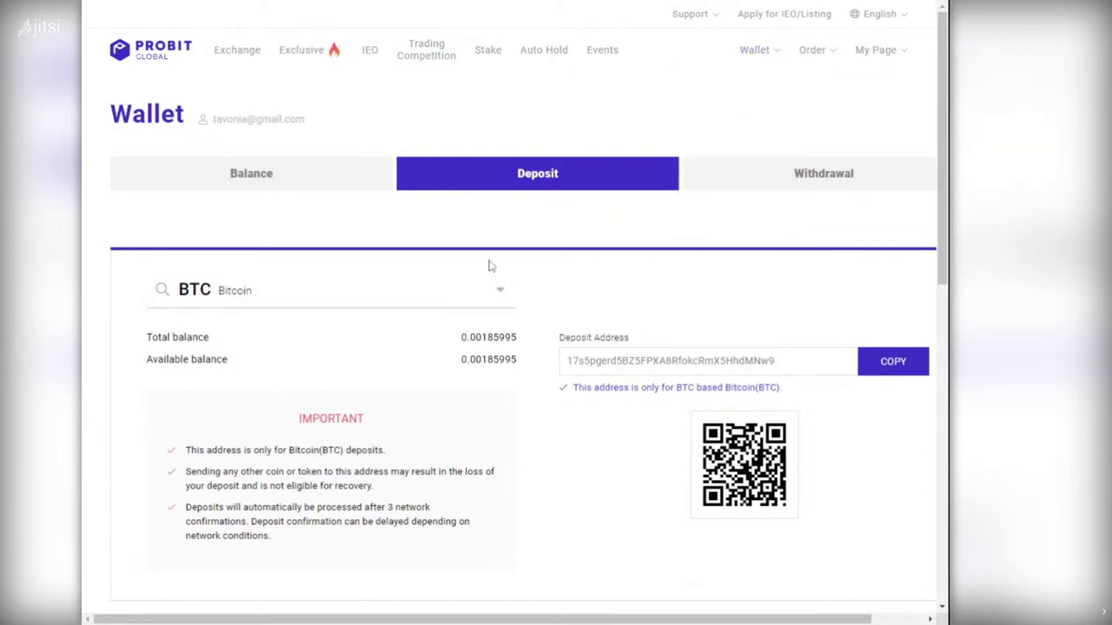
Look over the Bitcoin deposit details and browse the list of coins available for deposit.
scroll(764, 291, "down", 3)
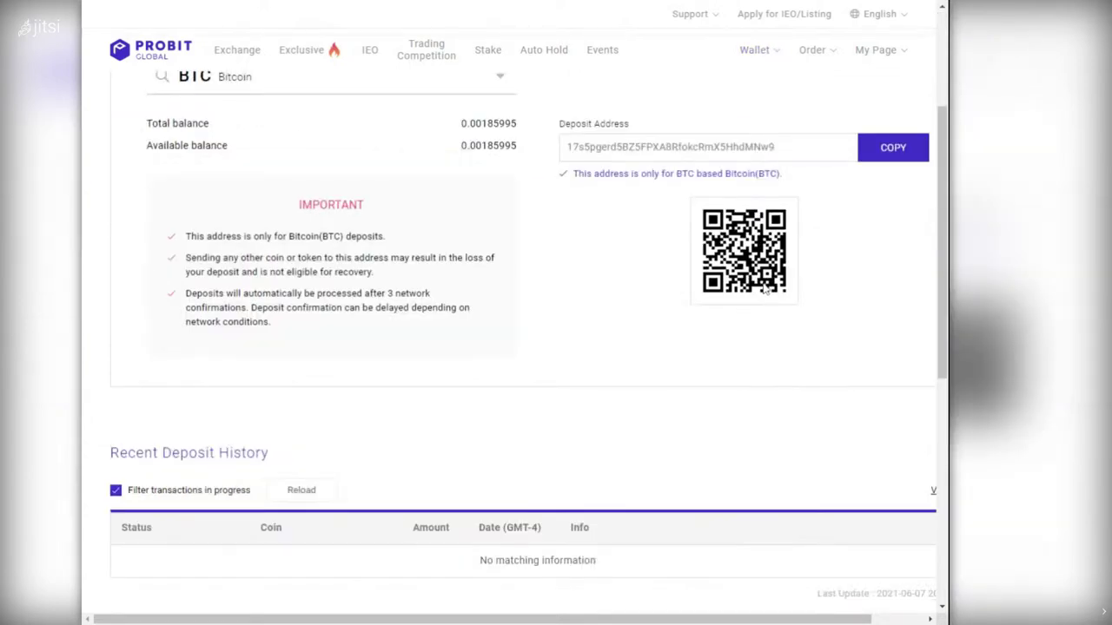
scroll(764, 293, "up", 2)
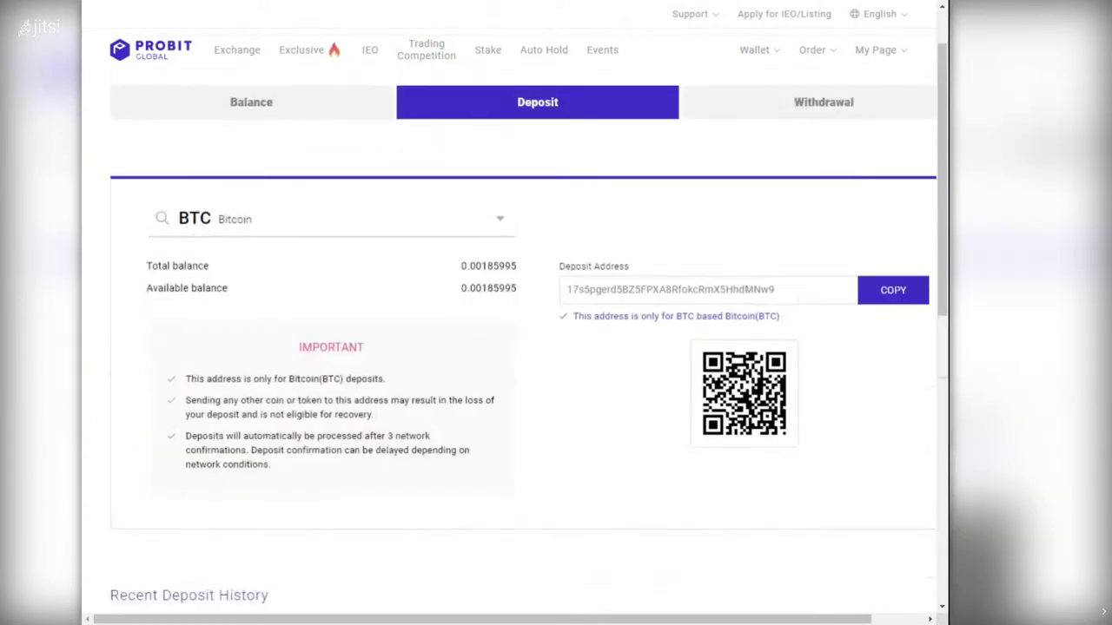
left_click(501, 221)
scroll(380, 303, "down", 5)
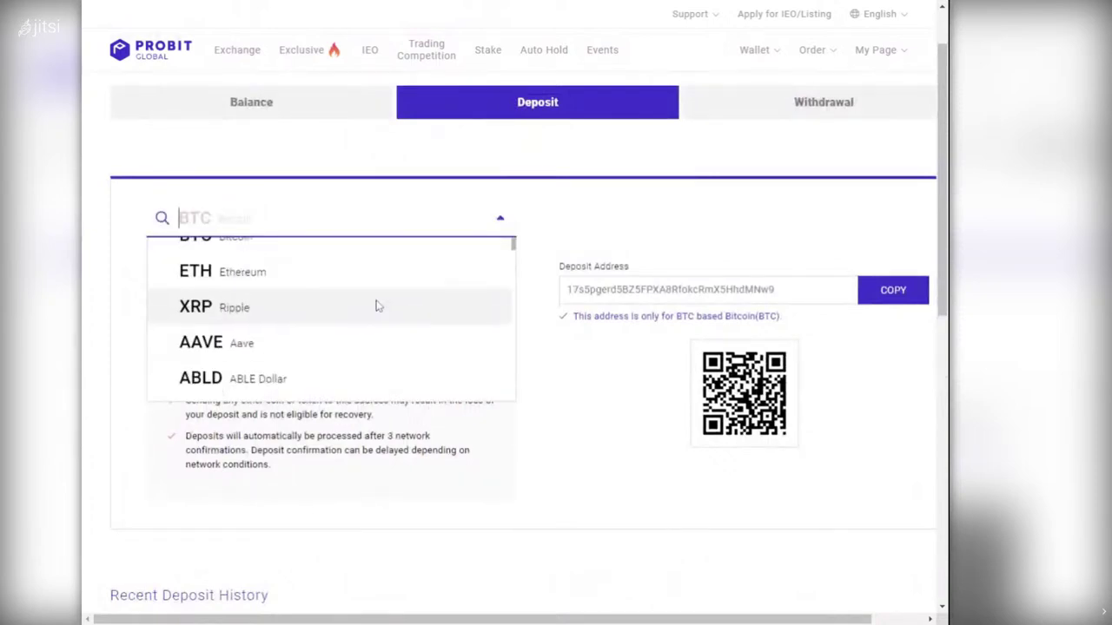
scroll(379, 301, "down", 2)
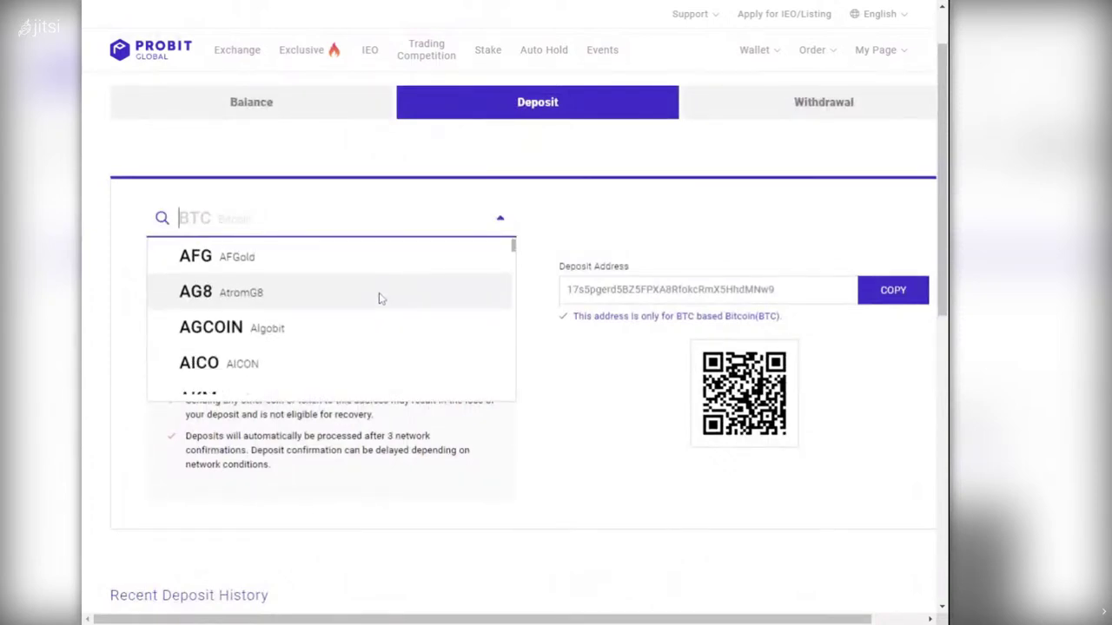
scroll(380, 299, "up", 5)
scroll(379, 297, "up", 2)
left_click(379, 203)
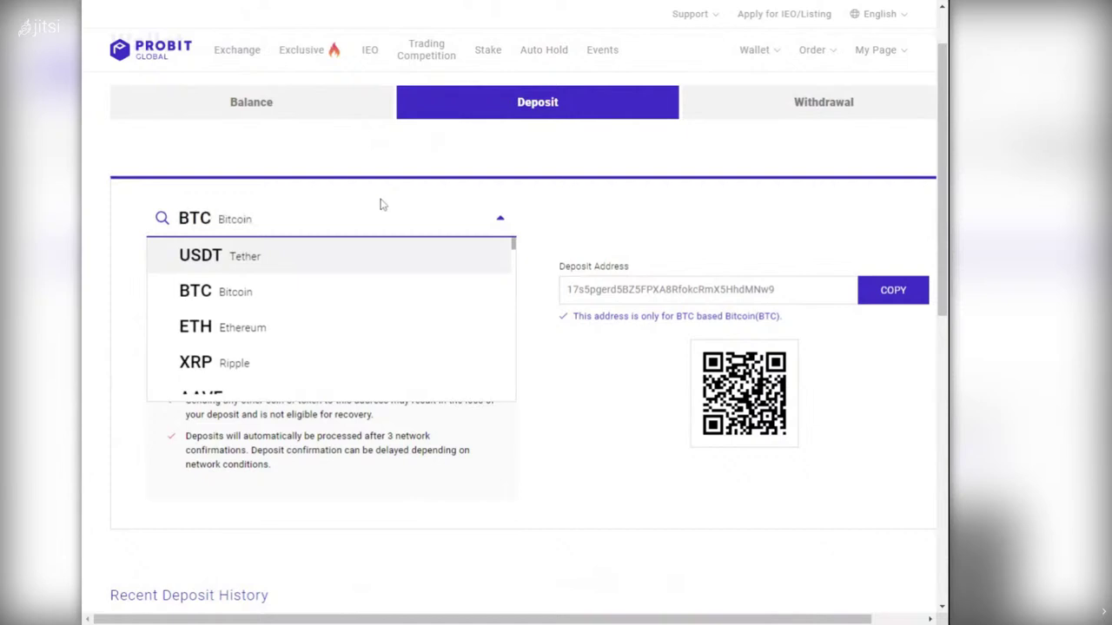
left_click(330, 218)
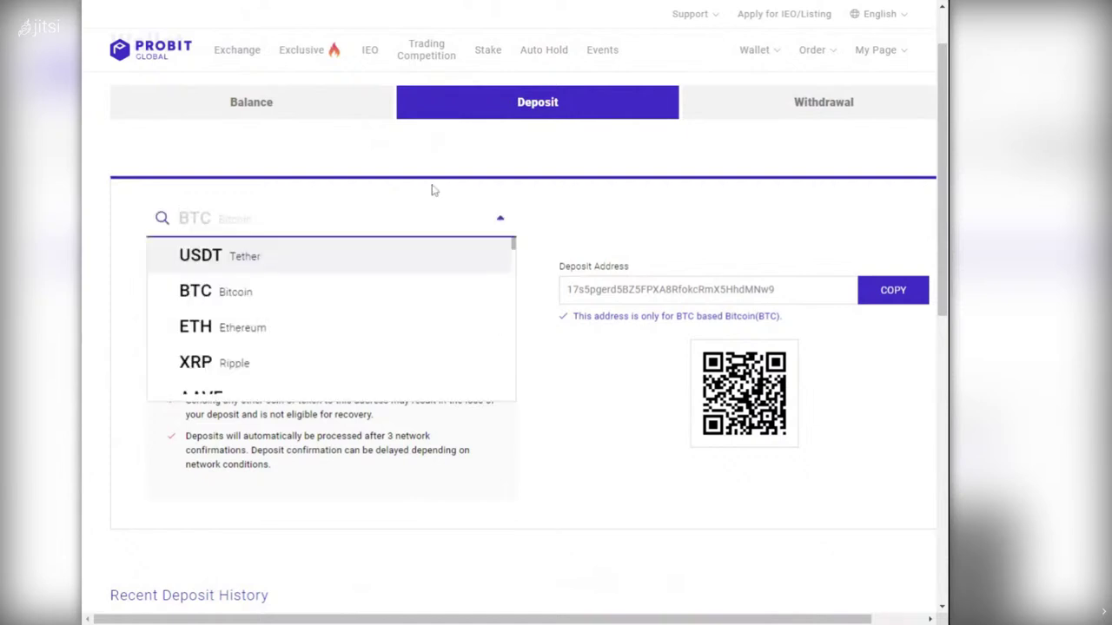
left_click(597, 202)
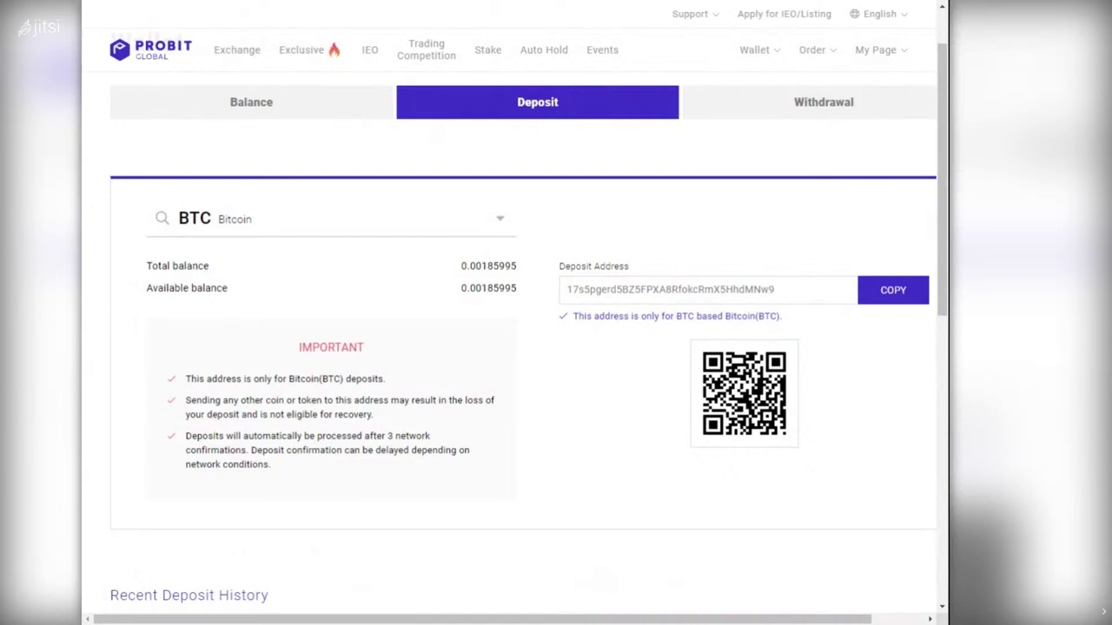
Copy the Bitcoin deposit address.
left_click(871, 290)
left_click(867, 292)
double_click(669, 290)
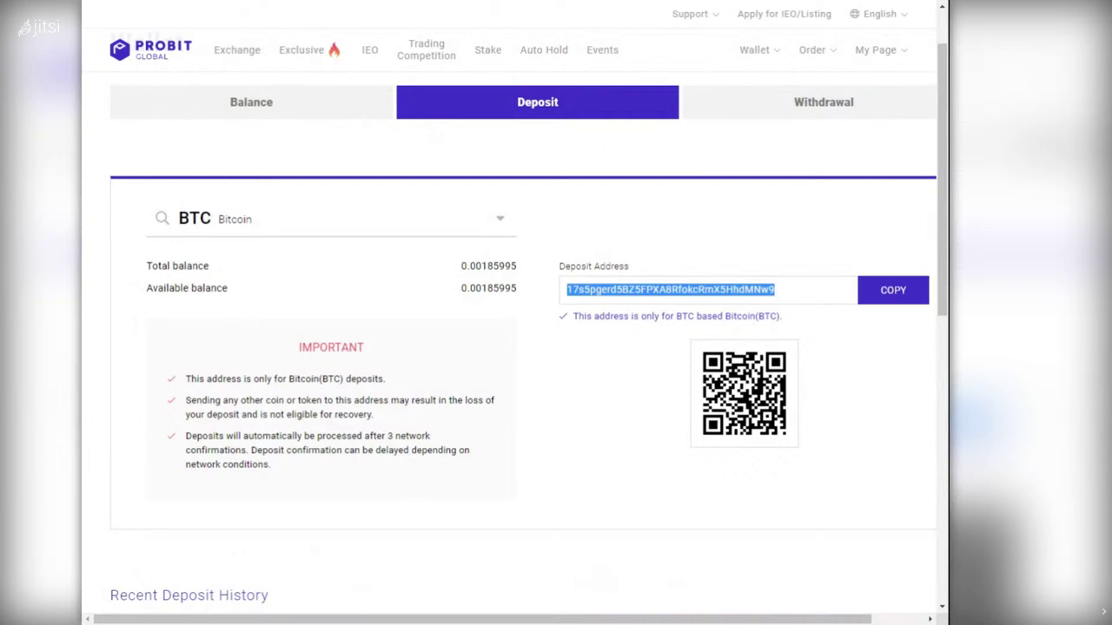
left_click(583, 422)
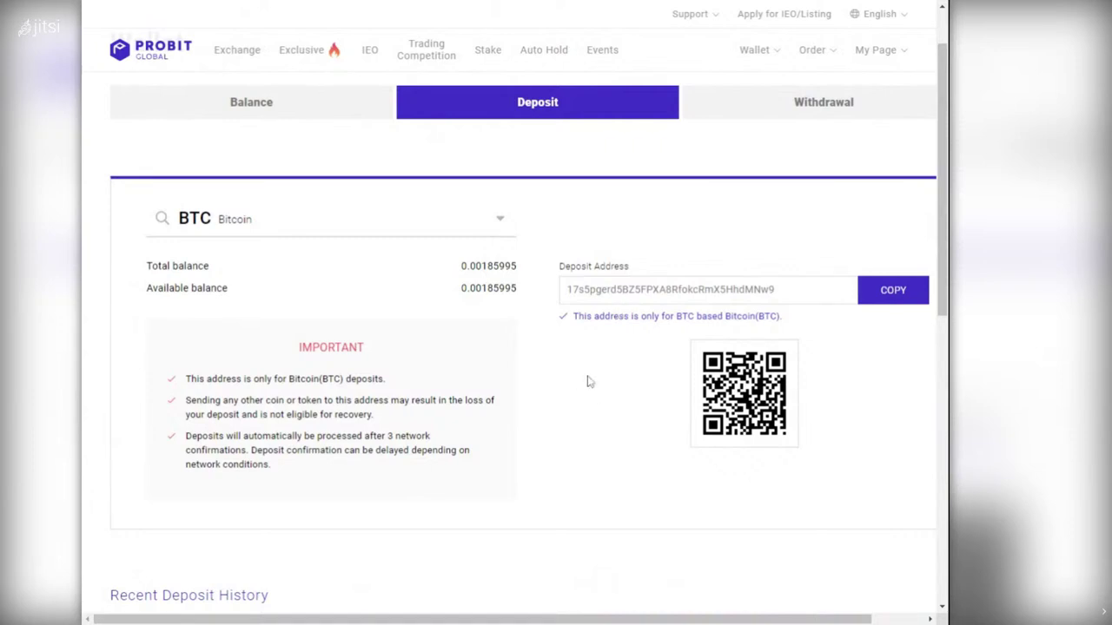
left_click(627, 306)
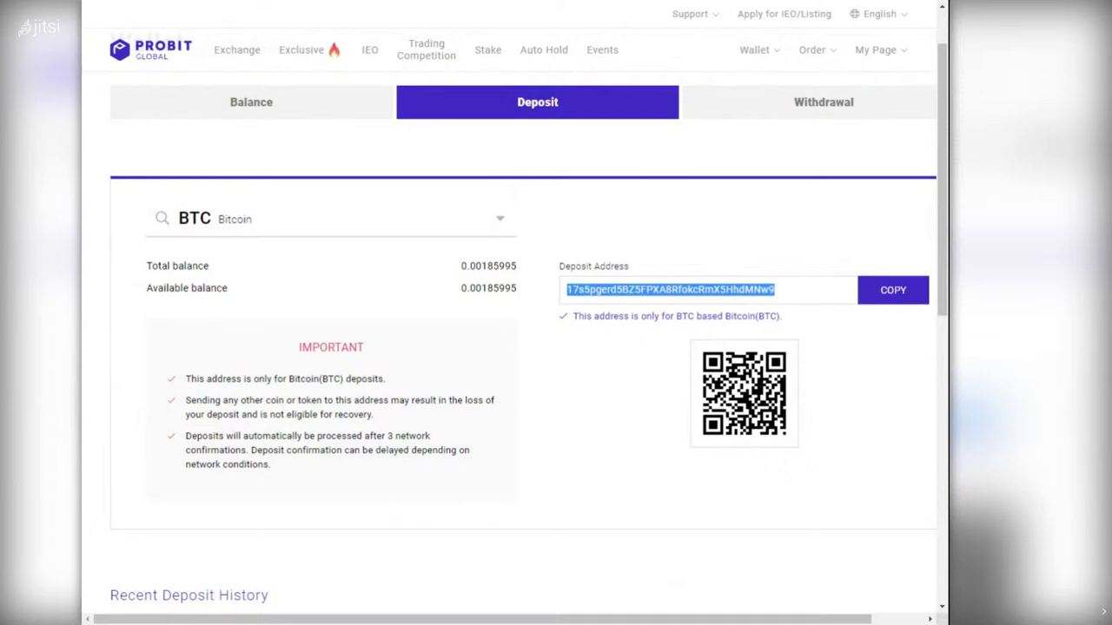
left_click(585, 395)
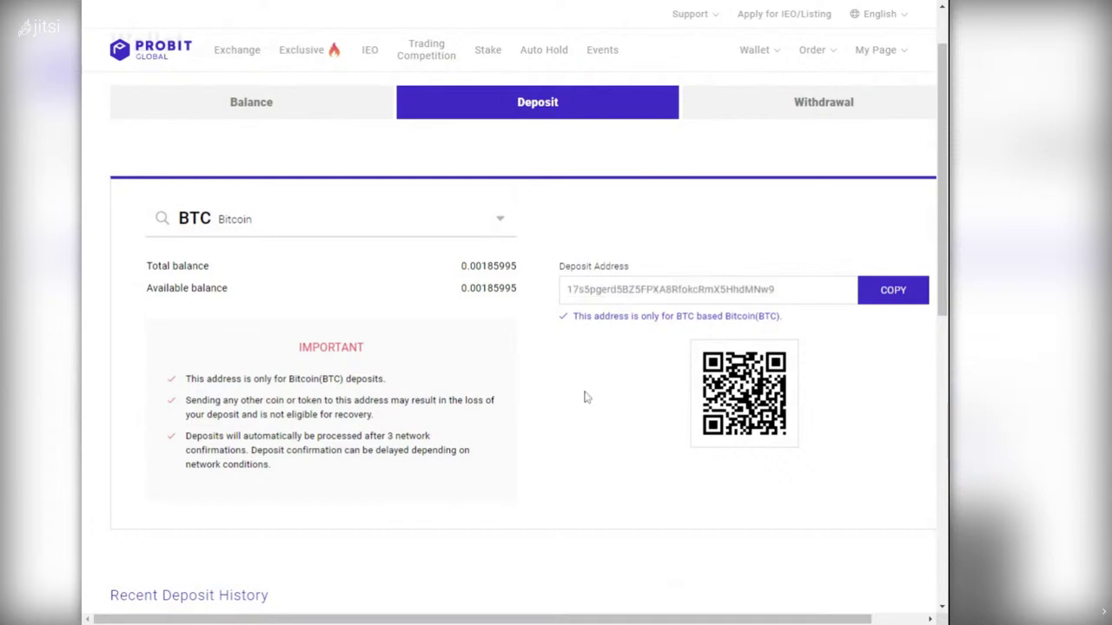
Search the deposit coins for "guap" and view the GUAP balance and deposit address.
left_click(502, 227)
type("guap")
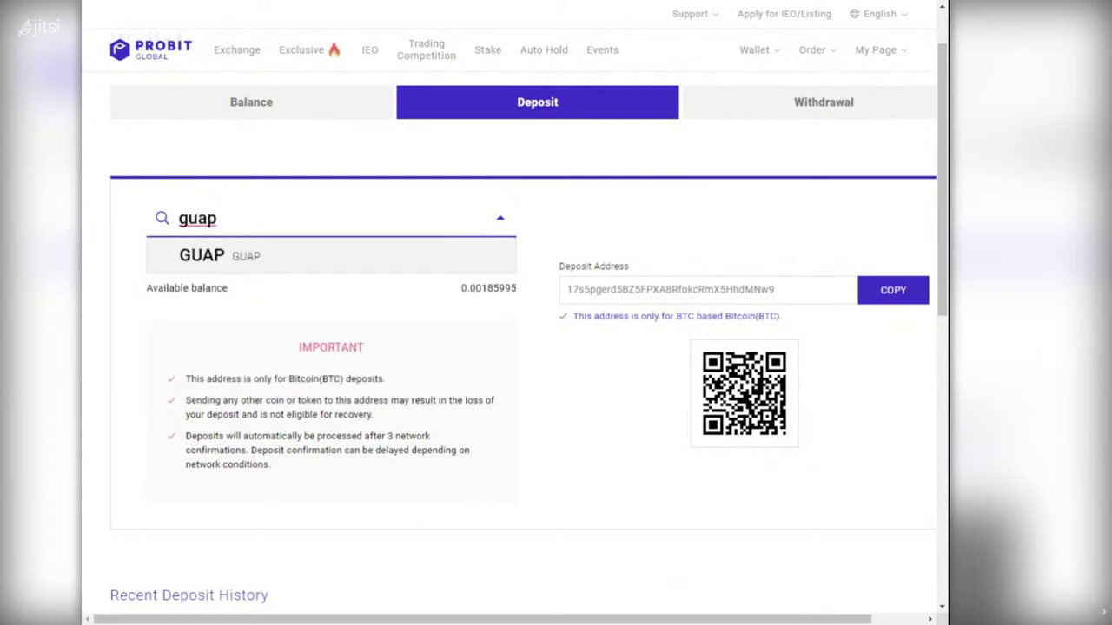
left_click(358, 258)
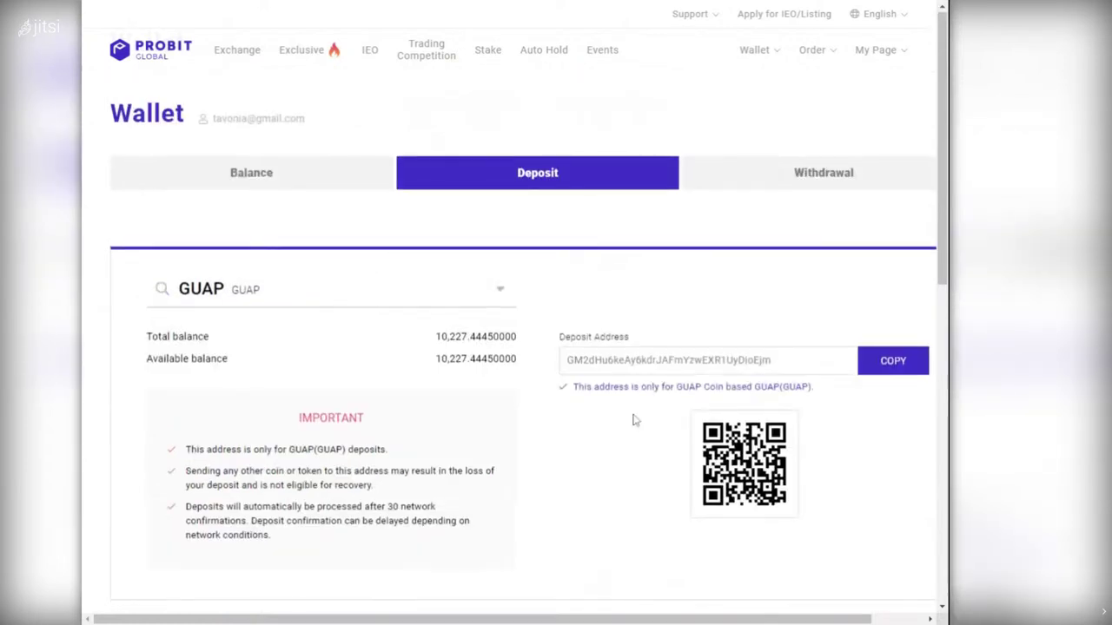
scroll(633, 420, "down", 2)
scroll(634, 409, "up", 1)
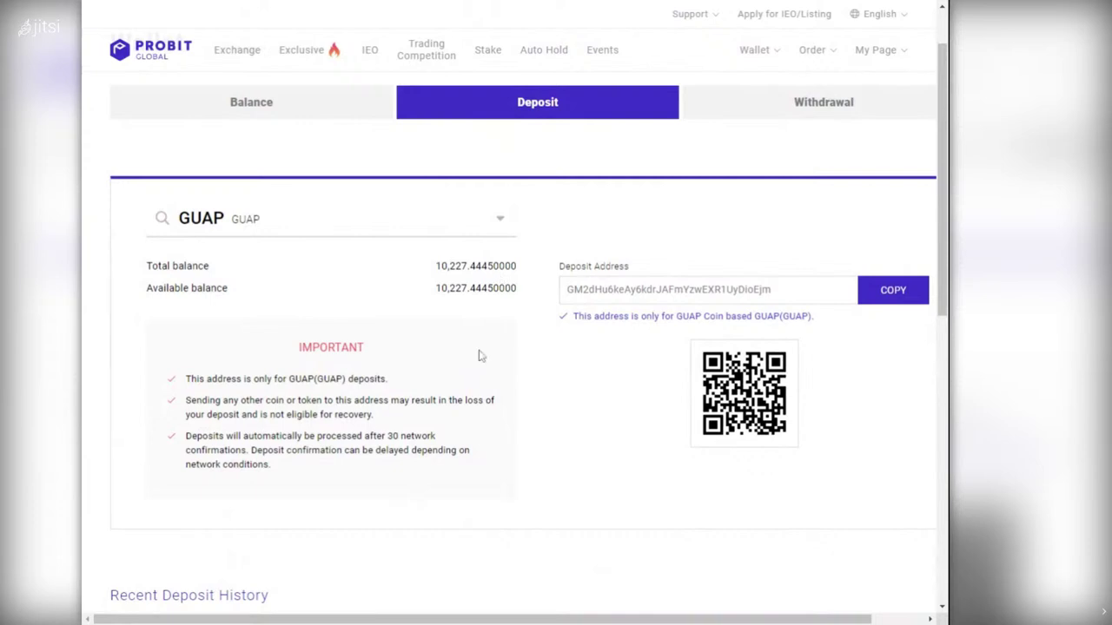
Switch the deposit coin back to BTC and copy its total balance.
left_click(501, 227)
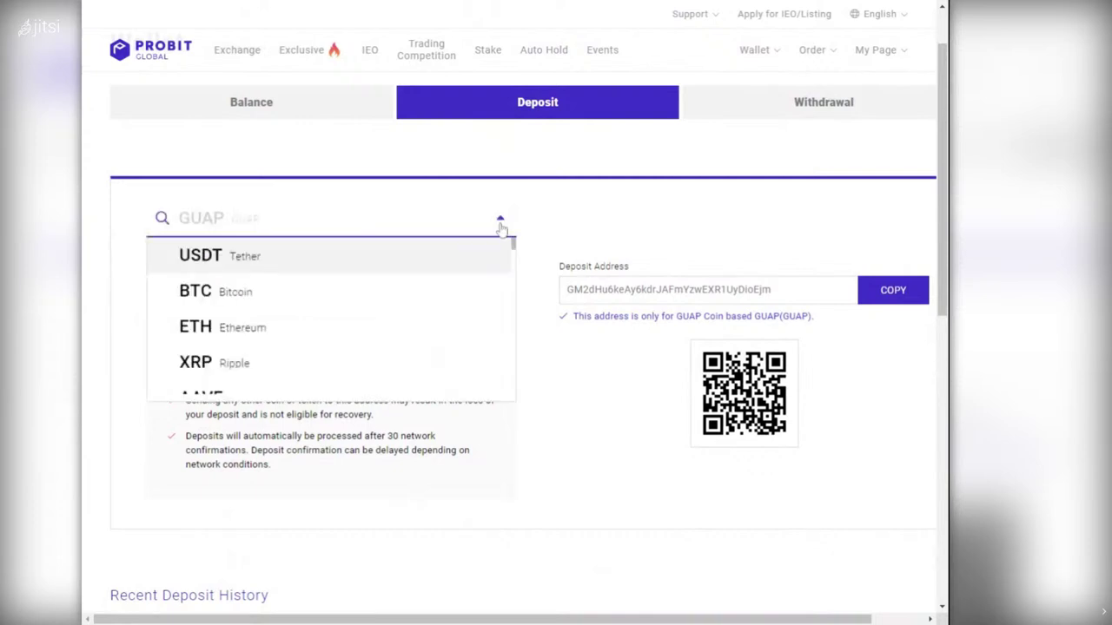
left_click(287, 296)
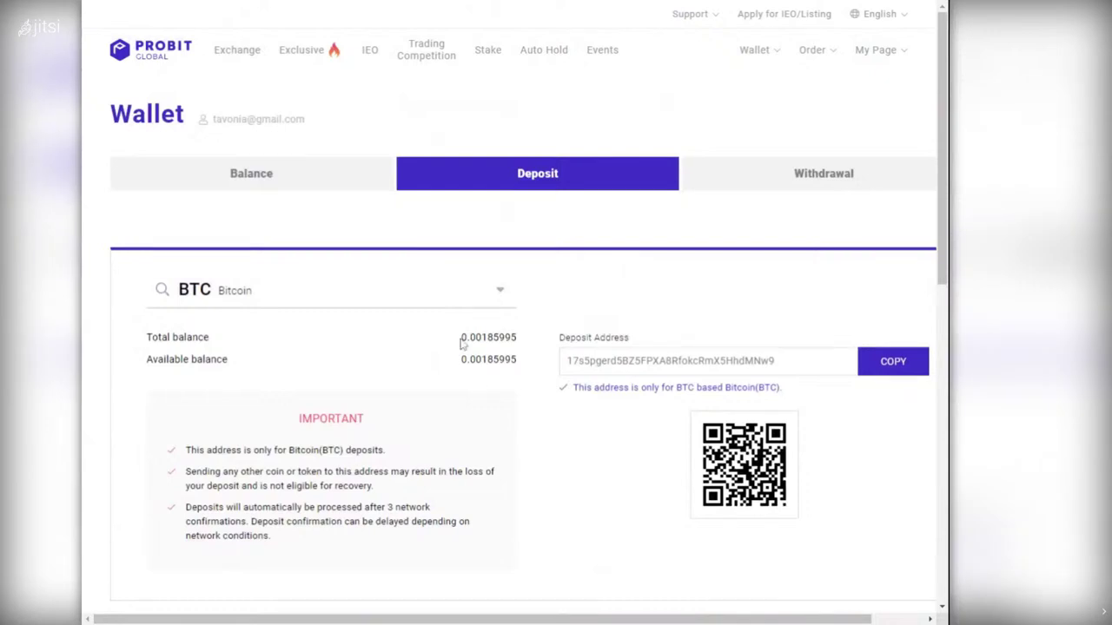
left_click_drag(464, 343, 518, 340)
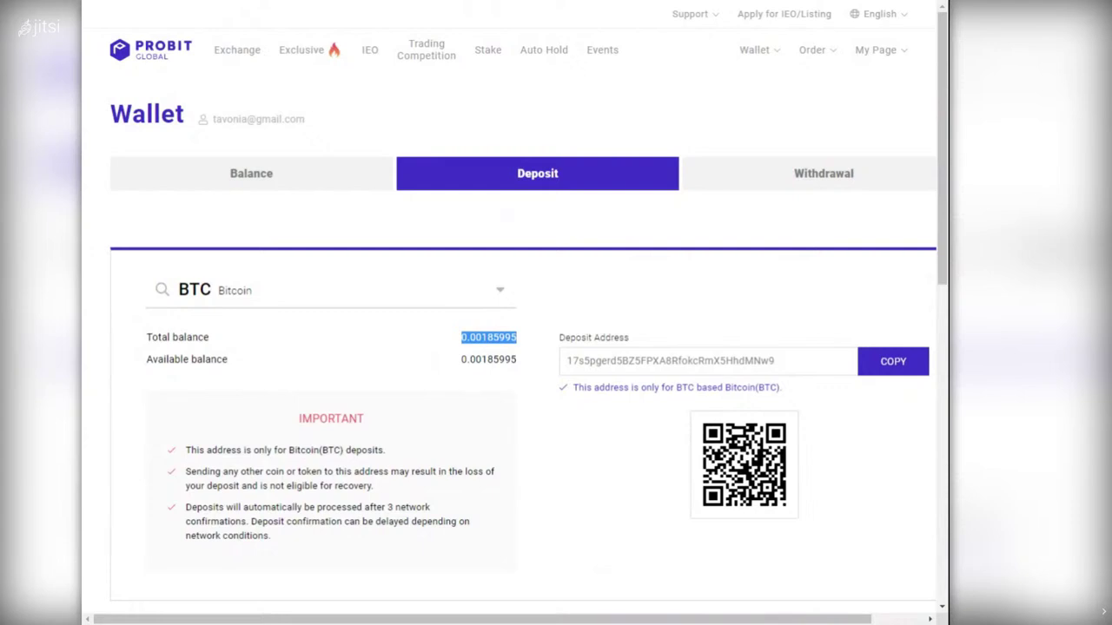
left_click(559, 474)
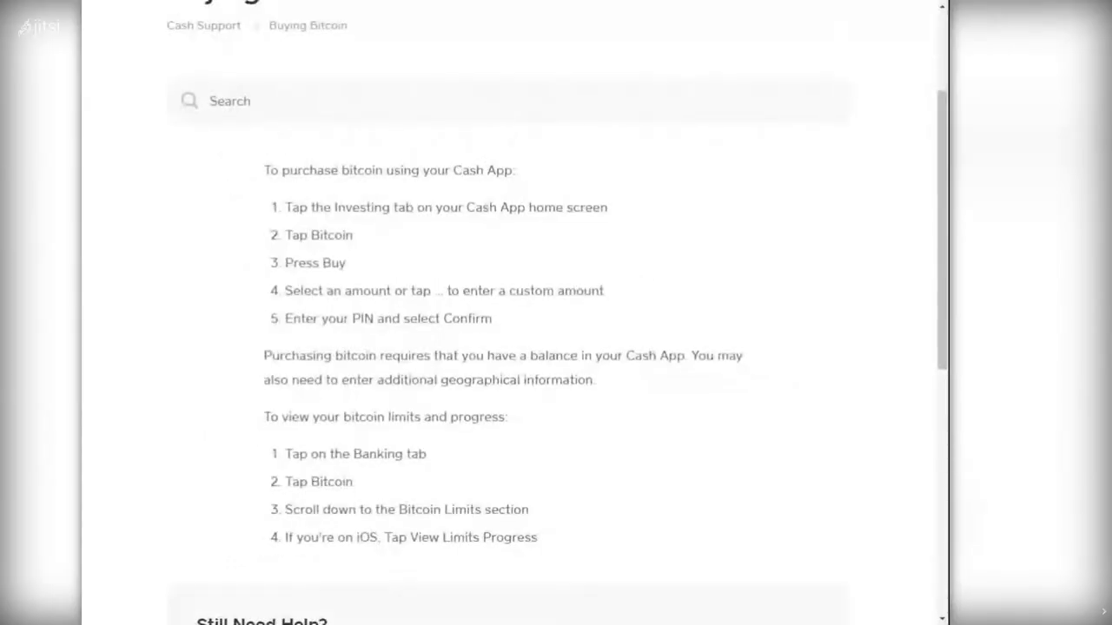
Search Google for "btc to usd" and convert the copied 0.00185995 Bitcoin to United States Dollars.
key("Return")
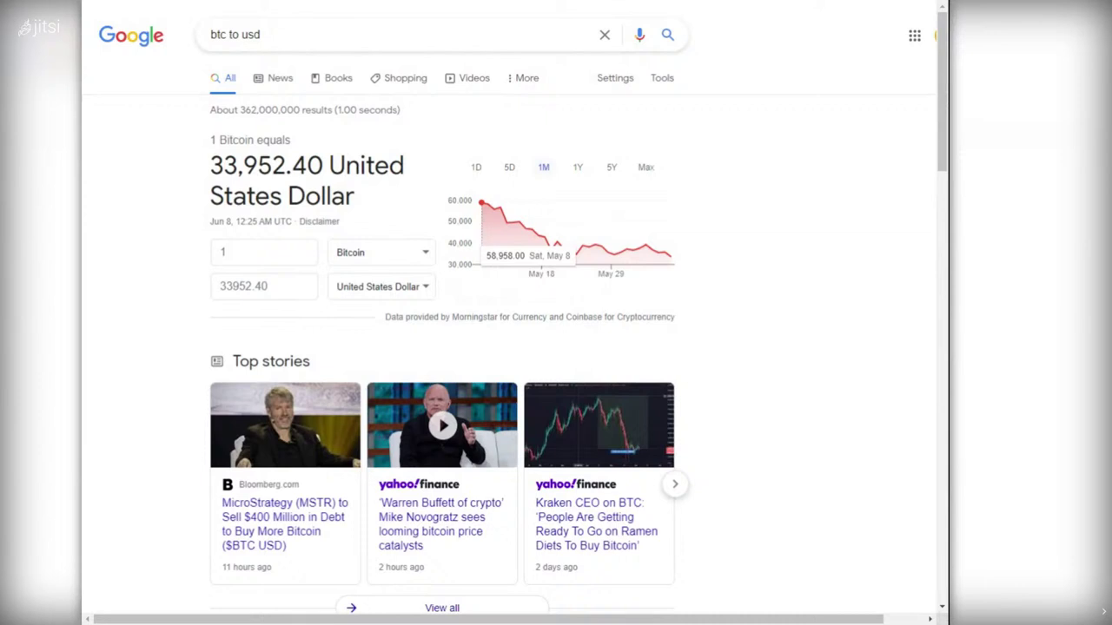
left_click(228, 252)
double_click(224, 252)
key("ctrl+v")
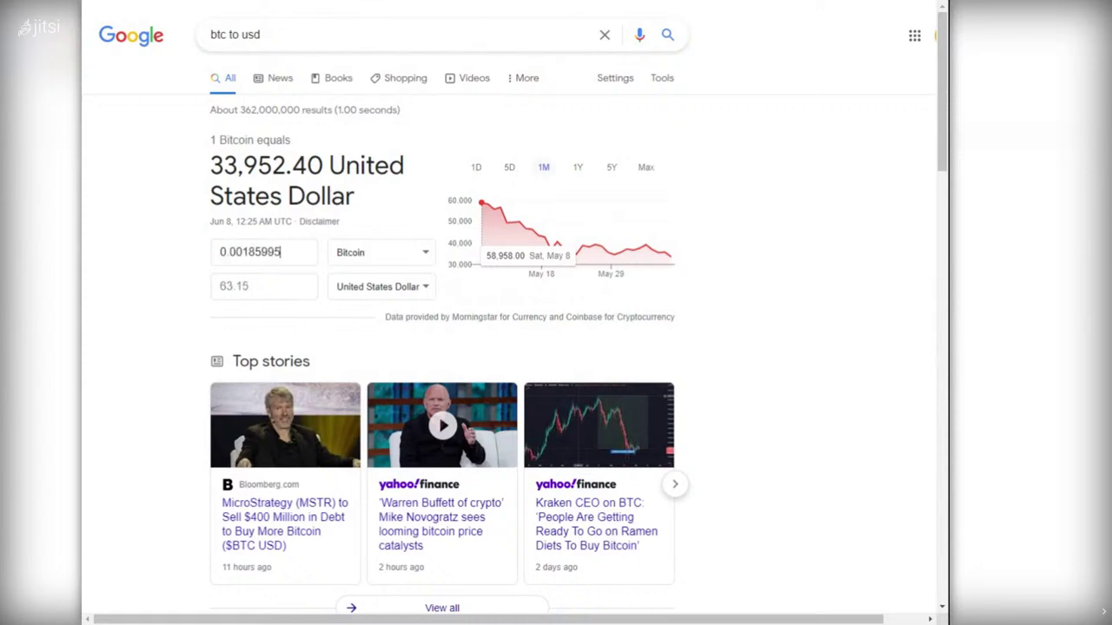
left_click(248, 285)
key("ctrl+a")
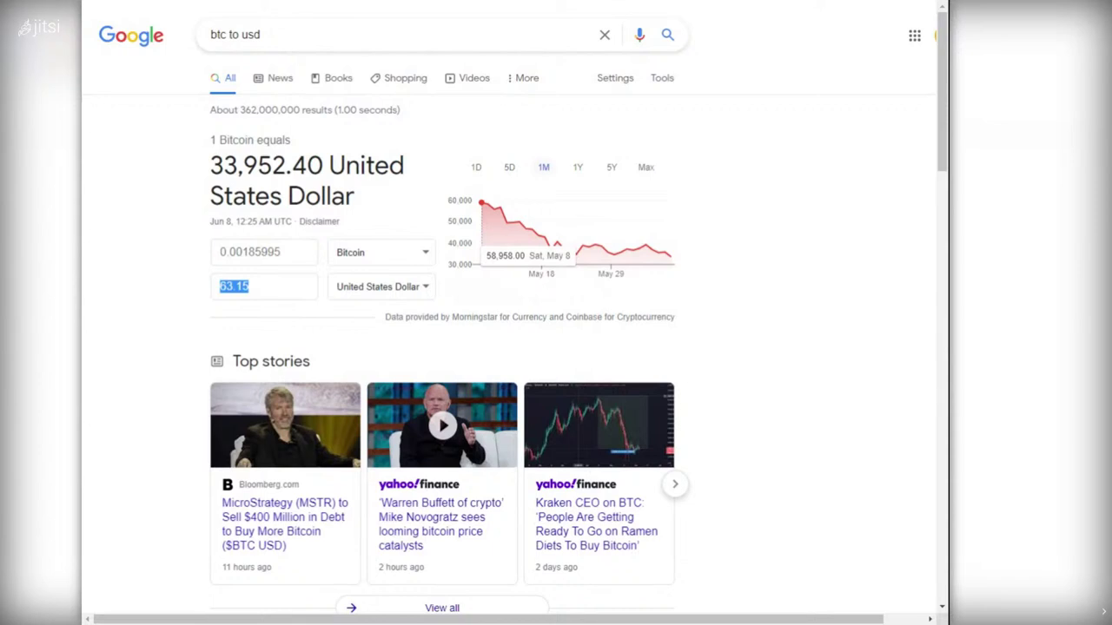
left_click(150, 287)
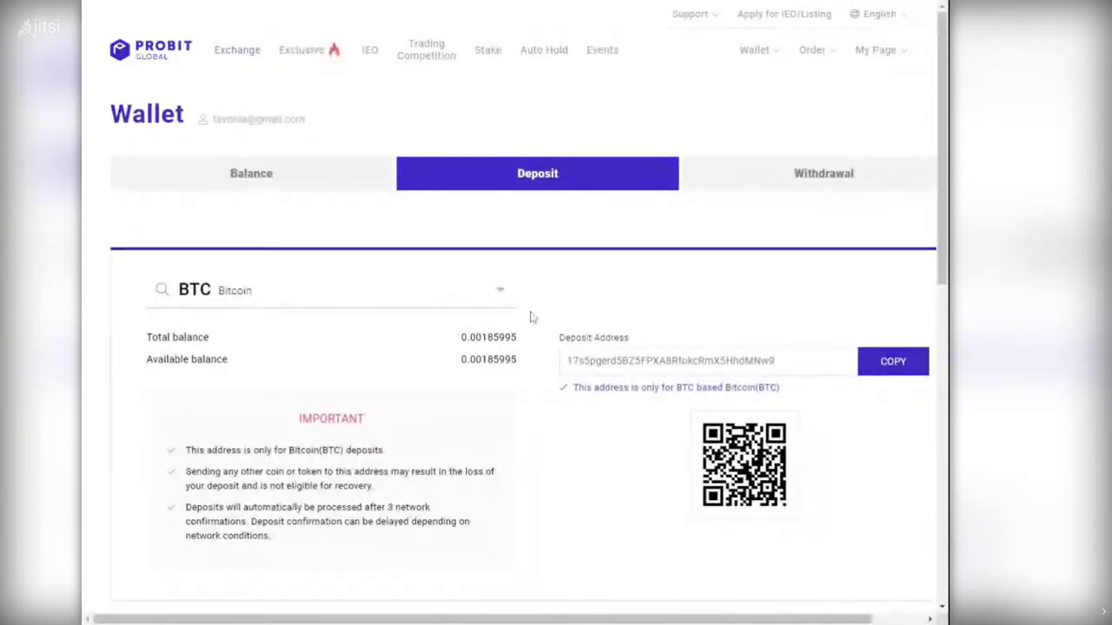
scroll(532, 318, "down", 1)
scroll(546, 327, "up", 1)
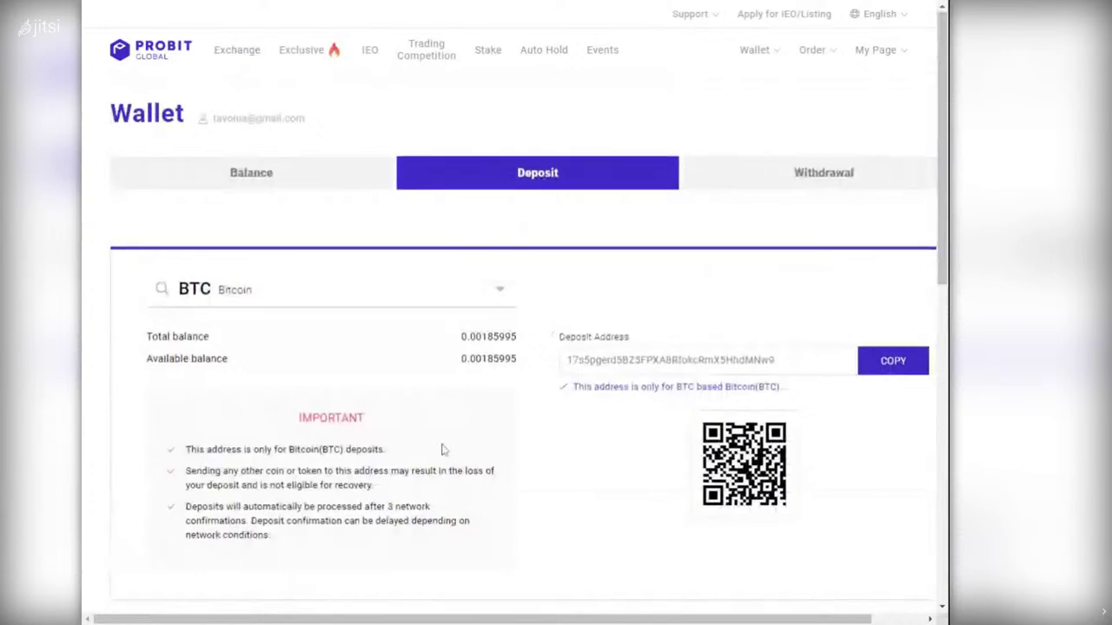
Highlight the Bitcoin deposit address on the deposit page and clear the selection.
scroll(441, 449, "down", 1)
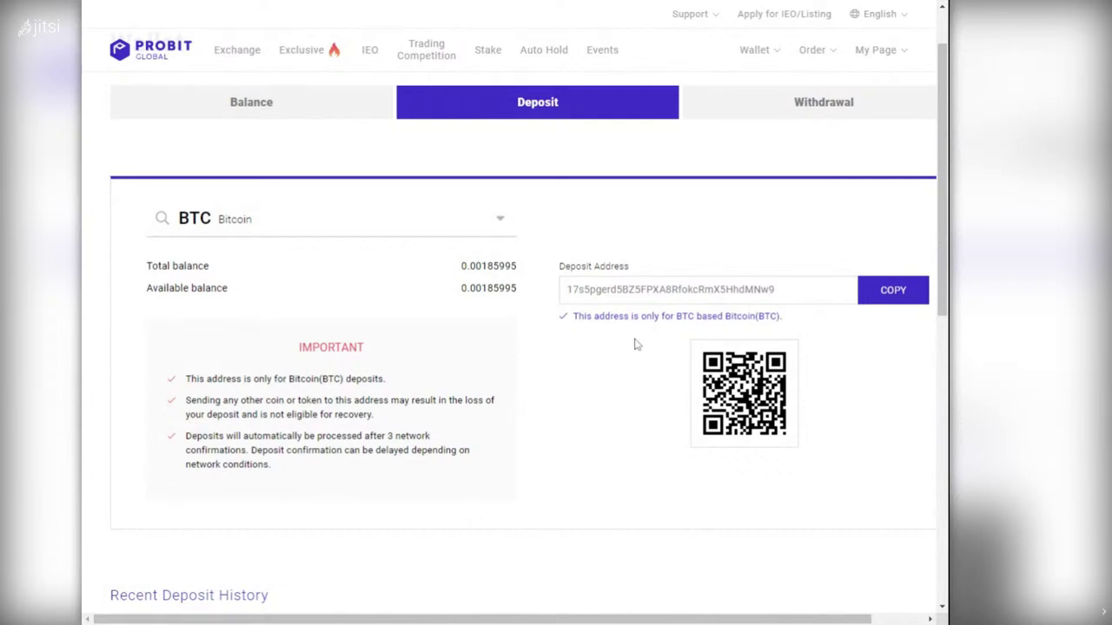
double_click(604, 297)
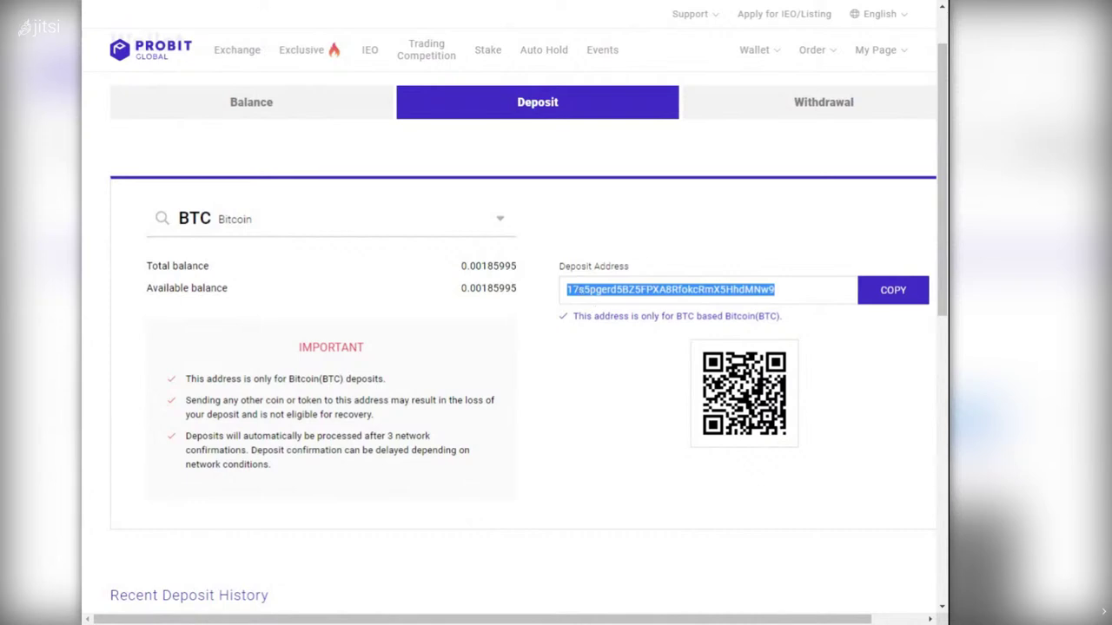
left_click(589, 373)
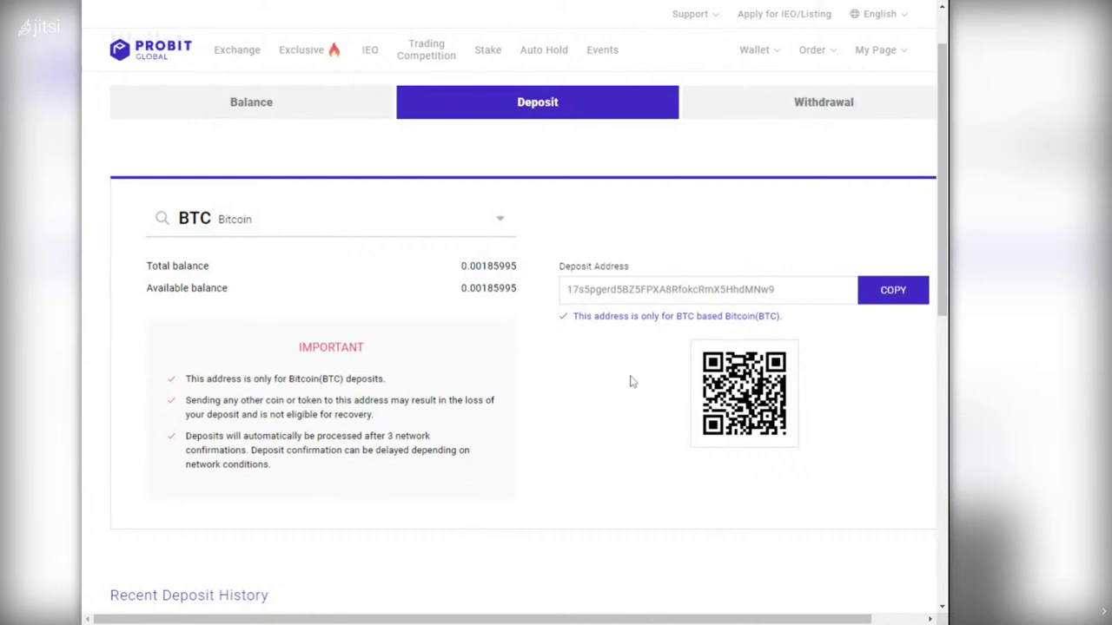
Go to the exchange, search the market list for "GUAP" and select the GUAP/BTC pair.
left_click(237, 50)
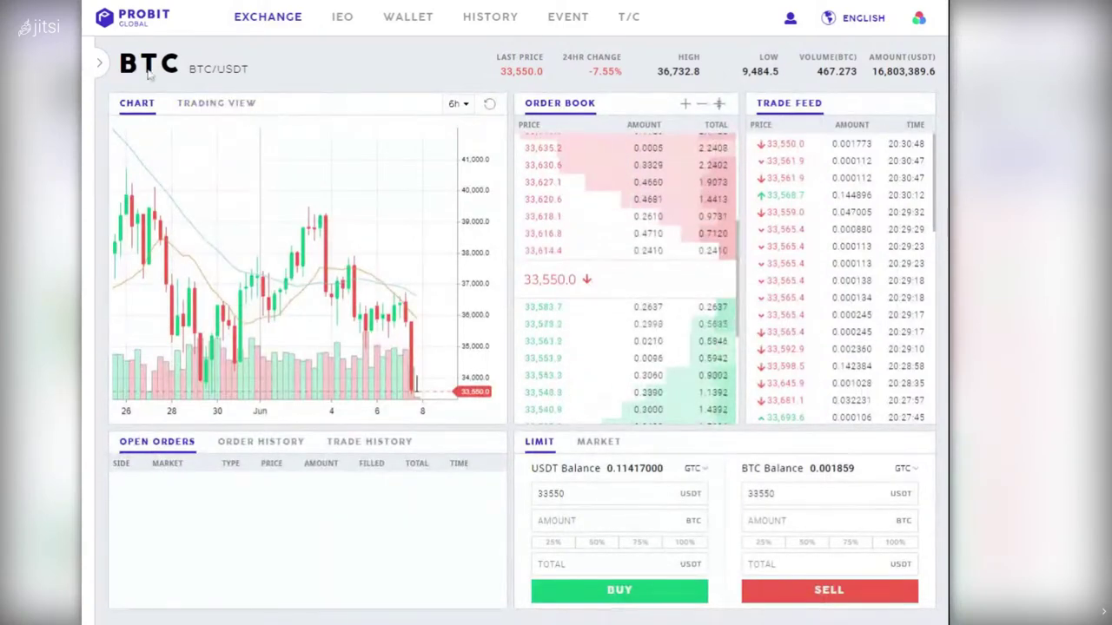
left_click(101, 68)
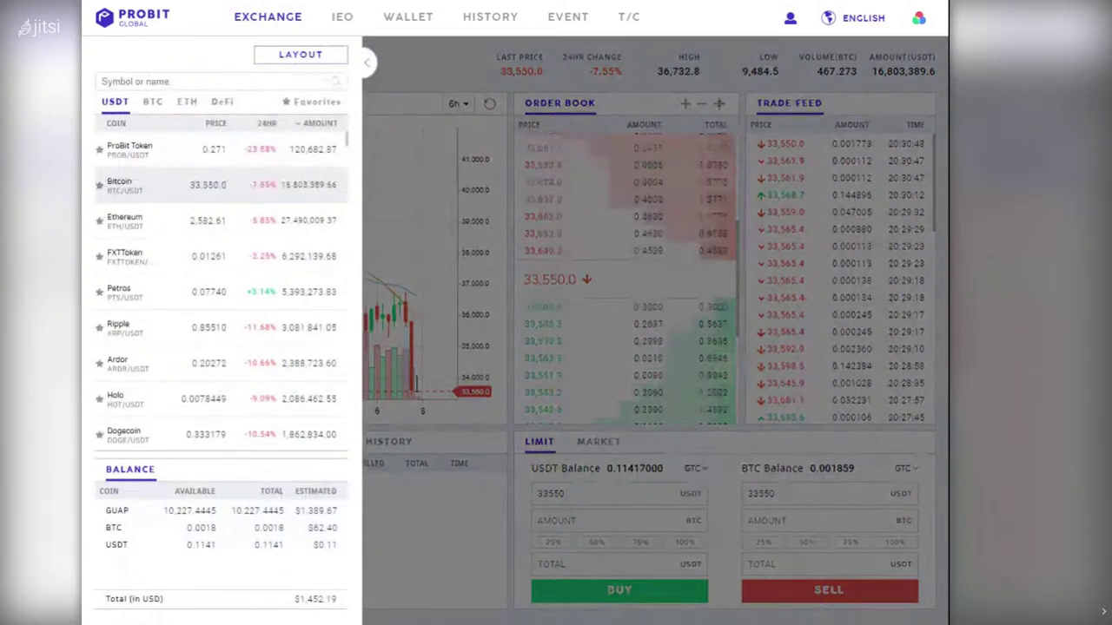
left_click(174, 81)
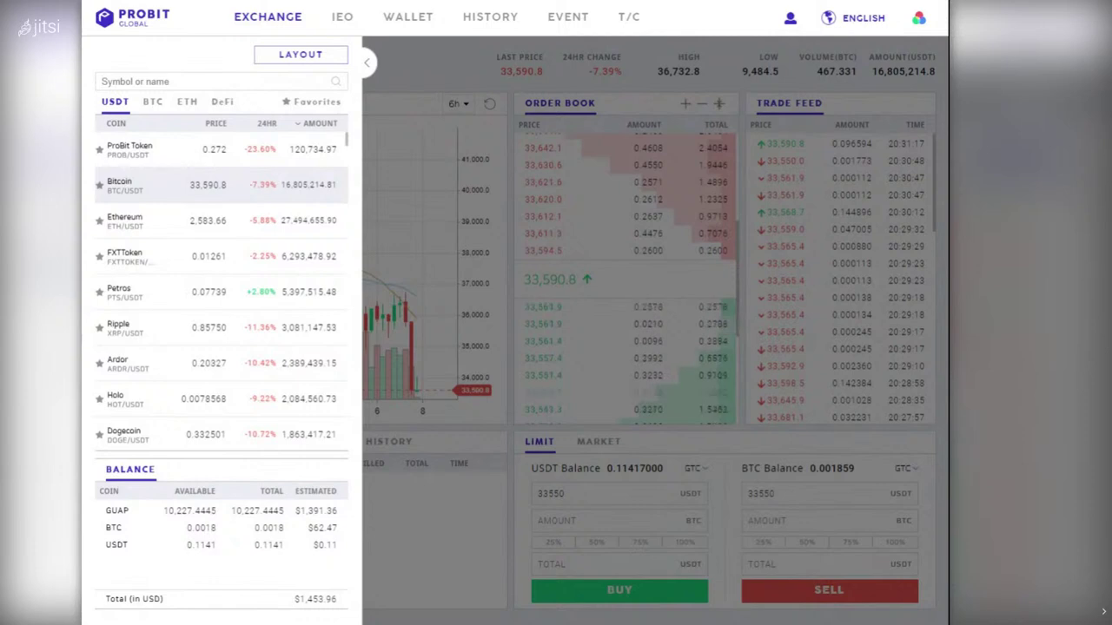
type("GUAP")
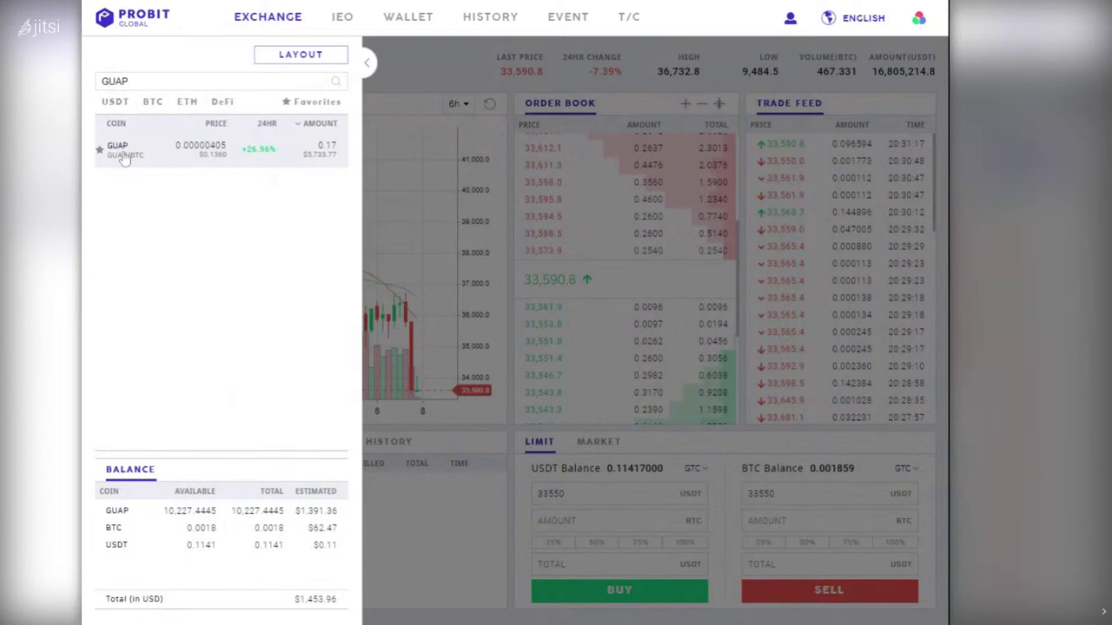
left_click(124, 156)
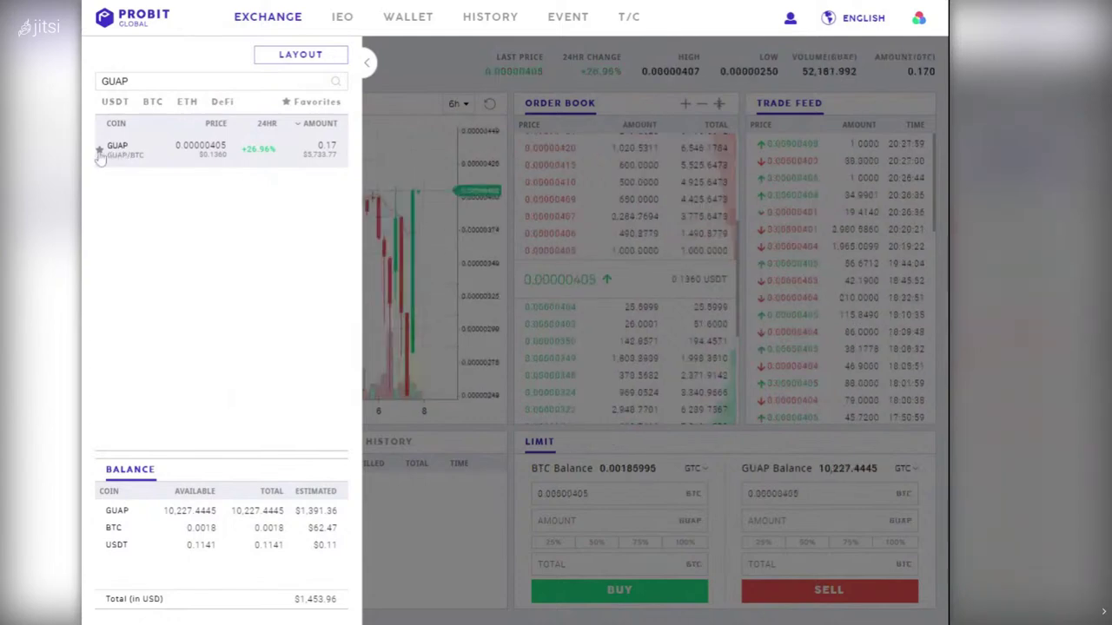
Mark GUAP/BTC as a favorite, show the favorite markets and close the market list.
left_click(100, 153)
left_click(313, 103)
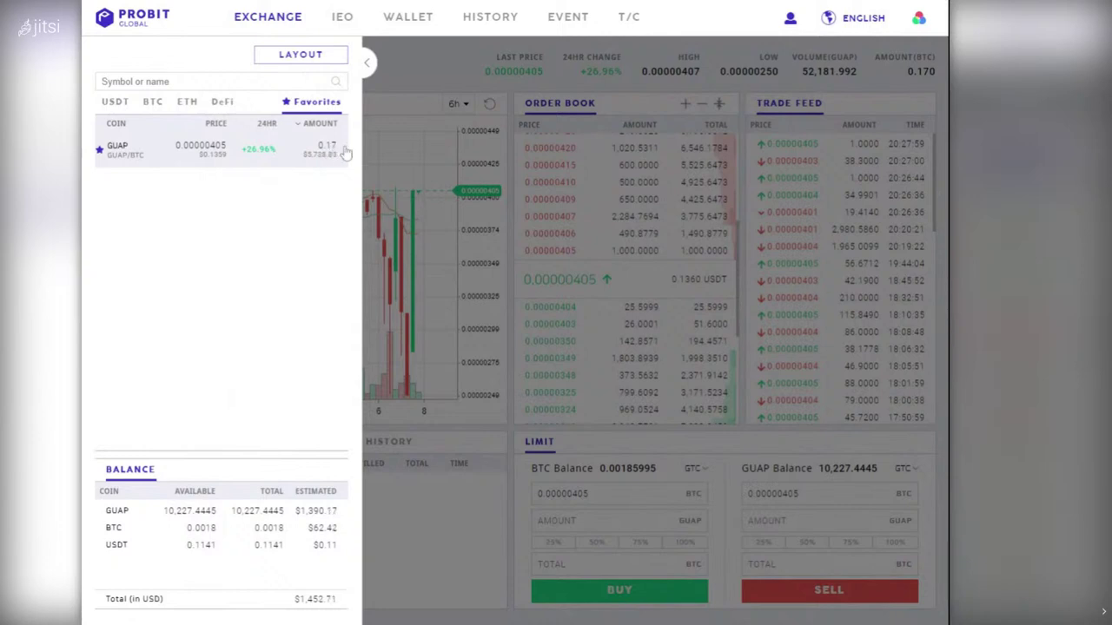
left_click(368, 67)
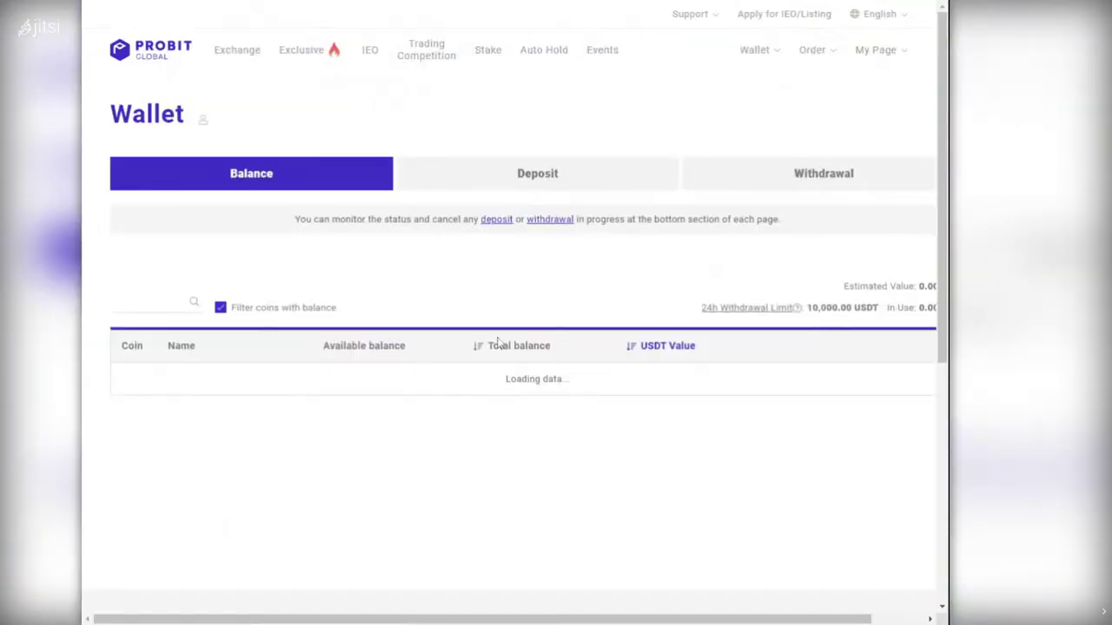
Open the wallet's deposit page, search the coins for "Ether" and select ETH Ethereum to view its deposit details.
left_click(510, 176)
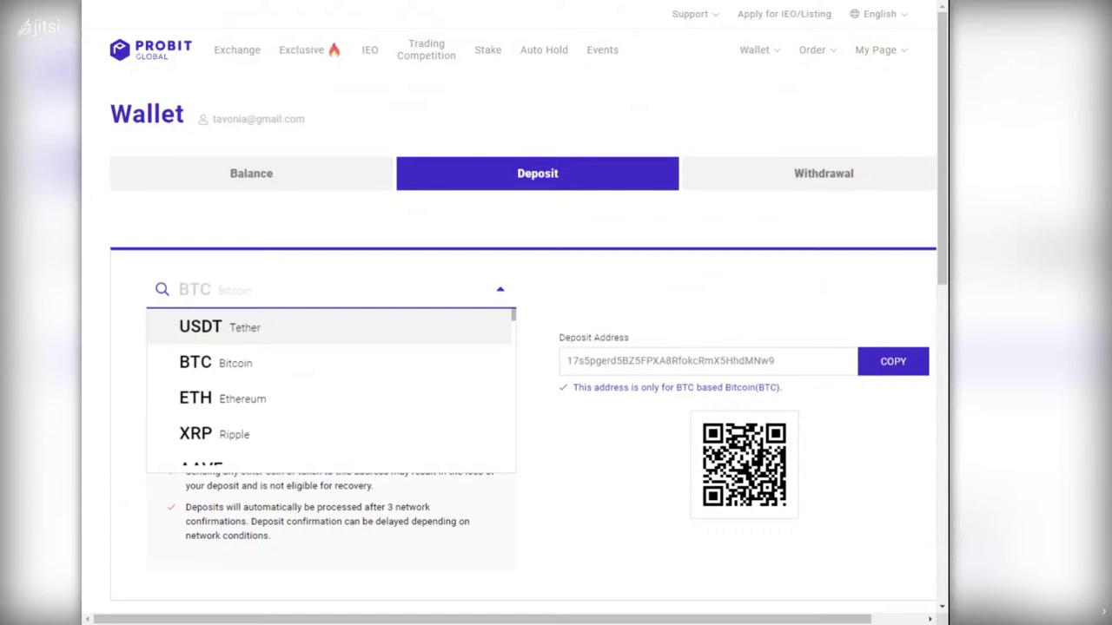
type("Ether")
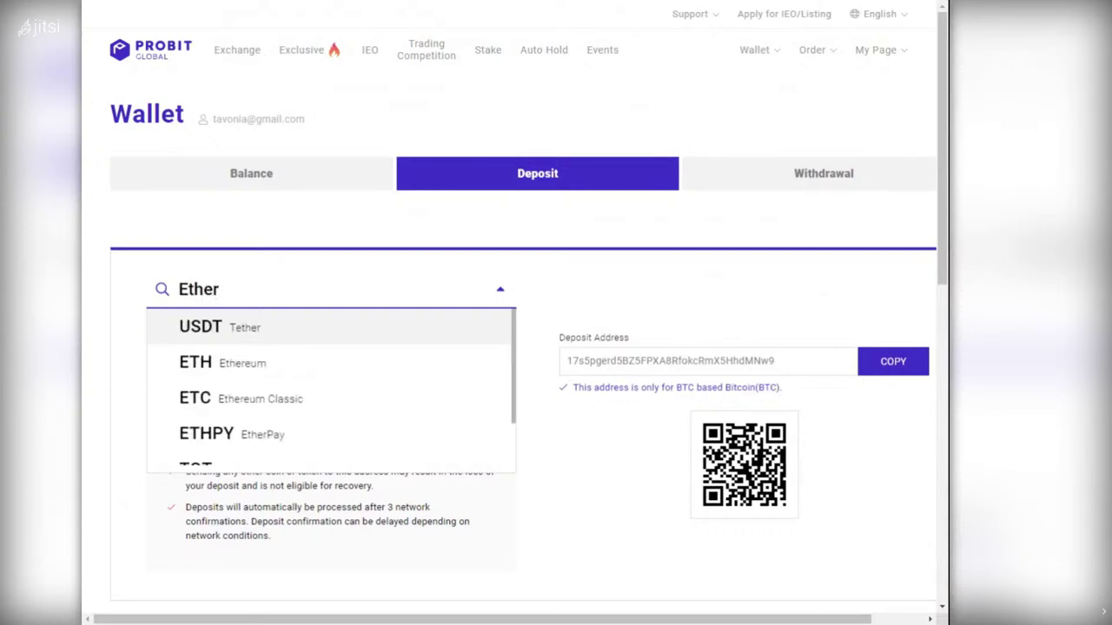
left_click(217, 368)
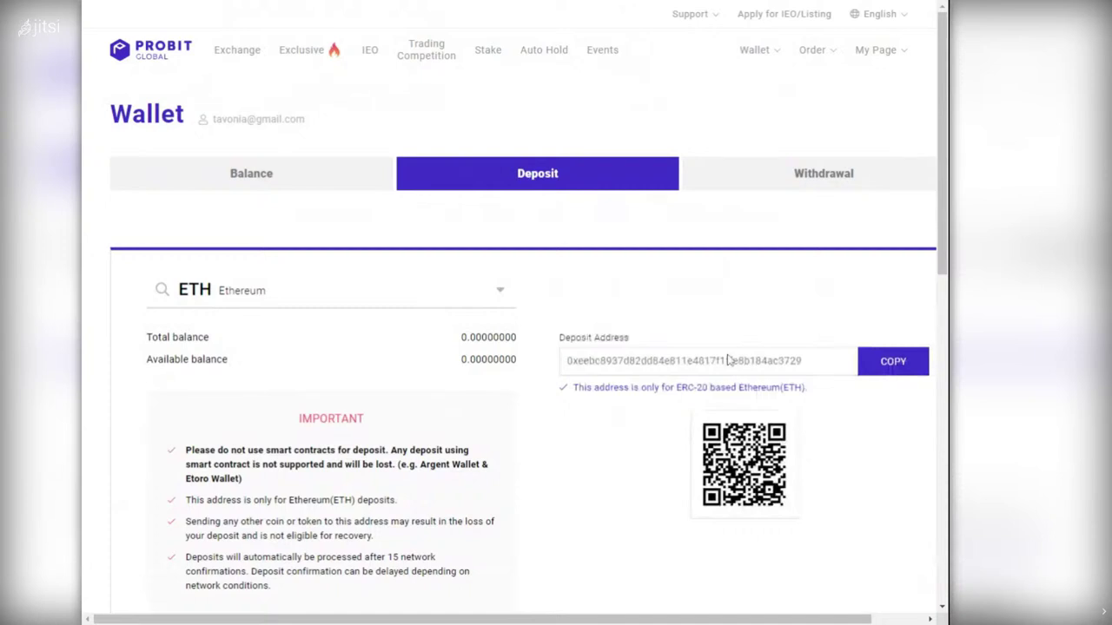
Search the deposit coins for "XRP" and select Ripple to view its destination tag and deposit address.
left_click(339, 291)
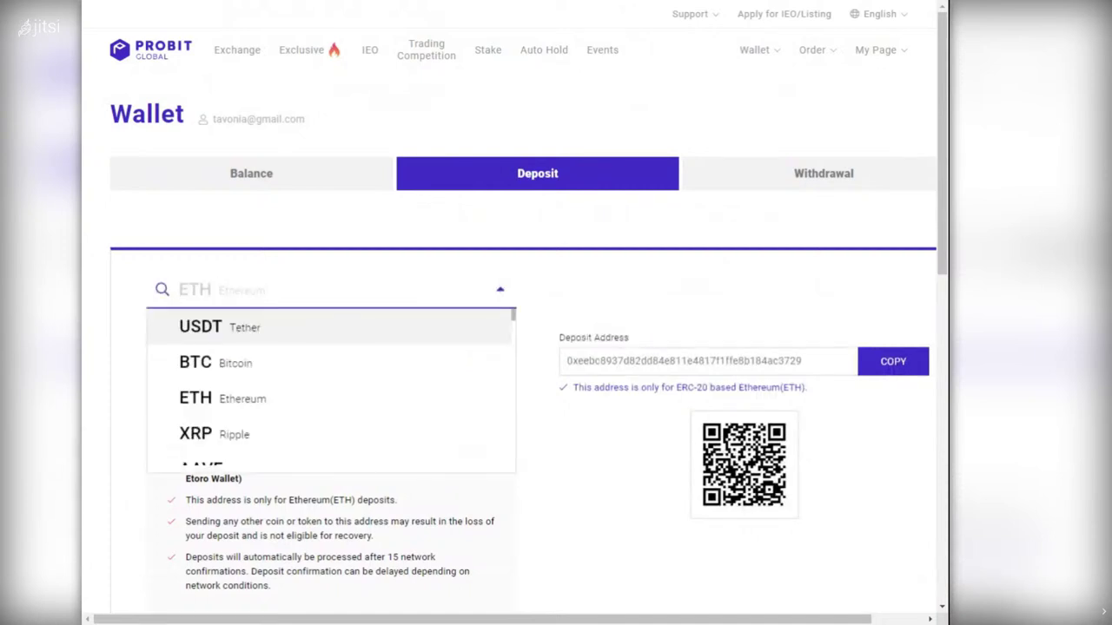
type("XRP")
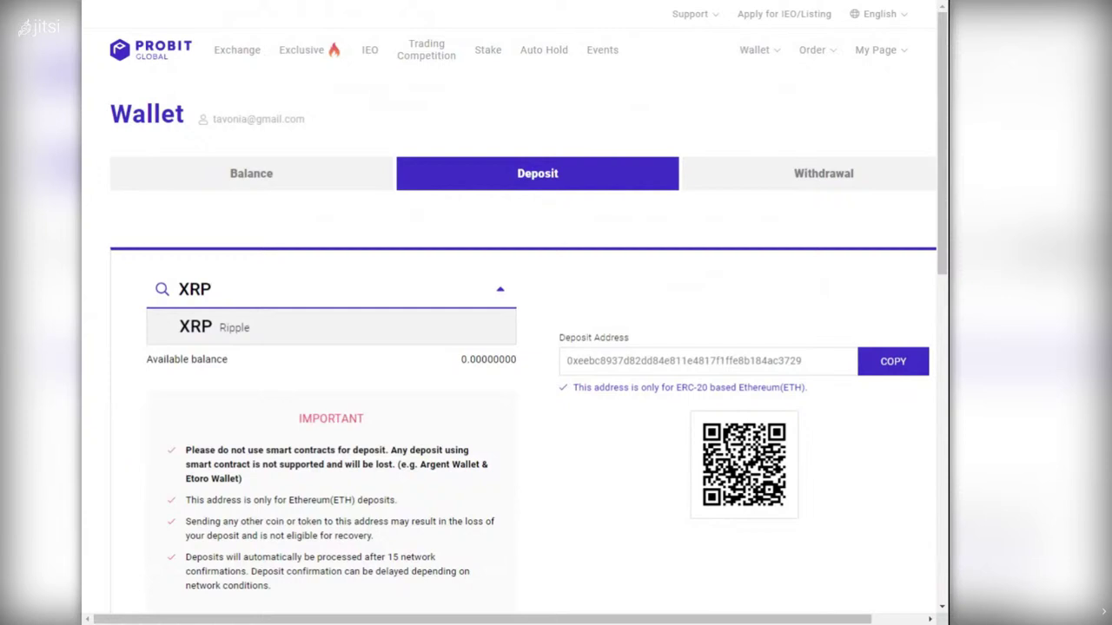
left_click(260, 336)
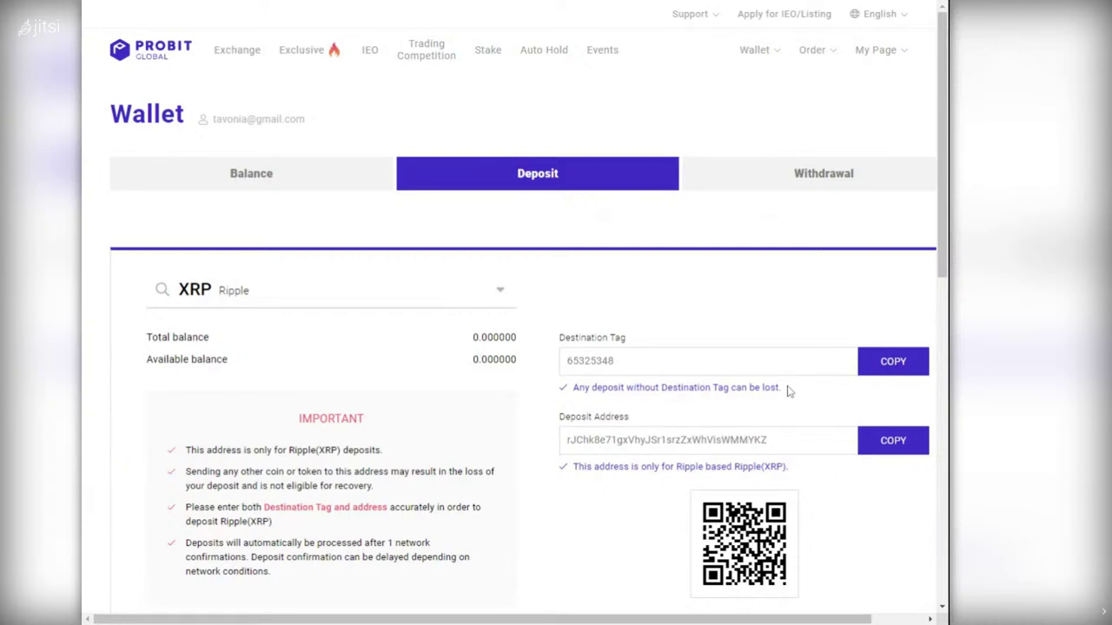
left_click(200, 289)
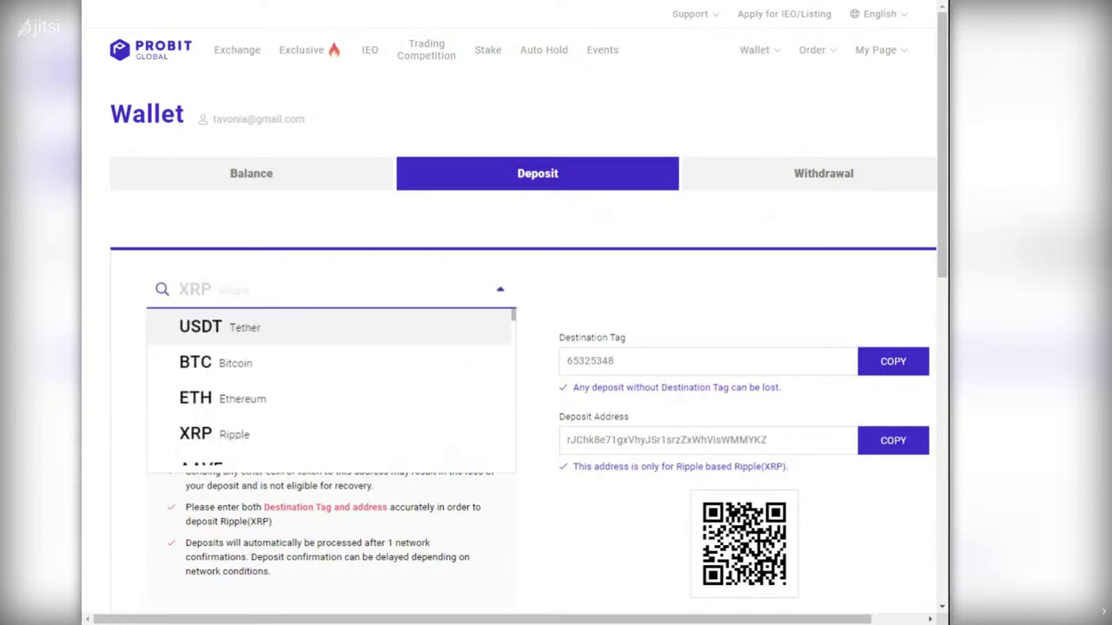
key("Escape")
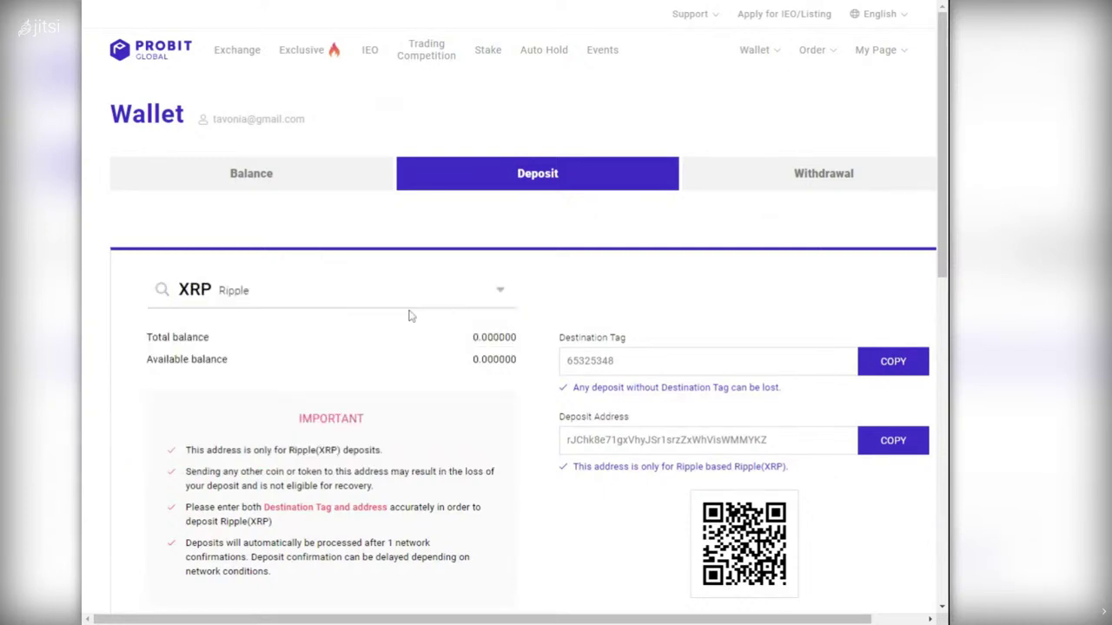
left_click(354, 260)
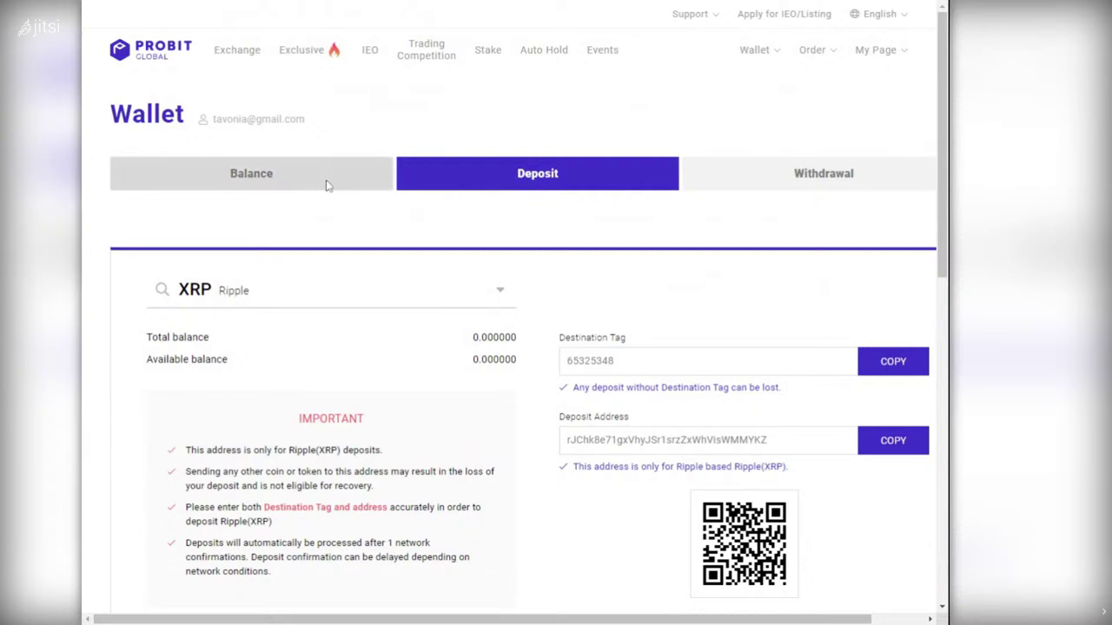
Go to the exchange, search the market list for "XRP" and open the XRP/BTC trading page.
left_click(231, 52)
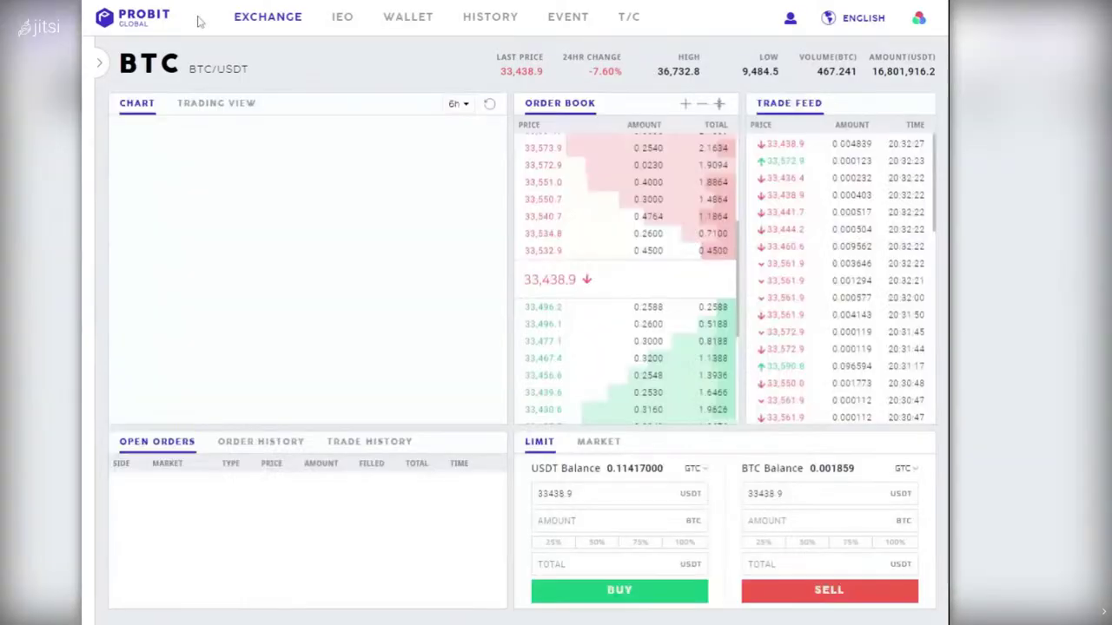
left_click(99, 63)
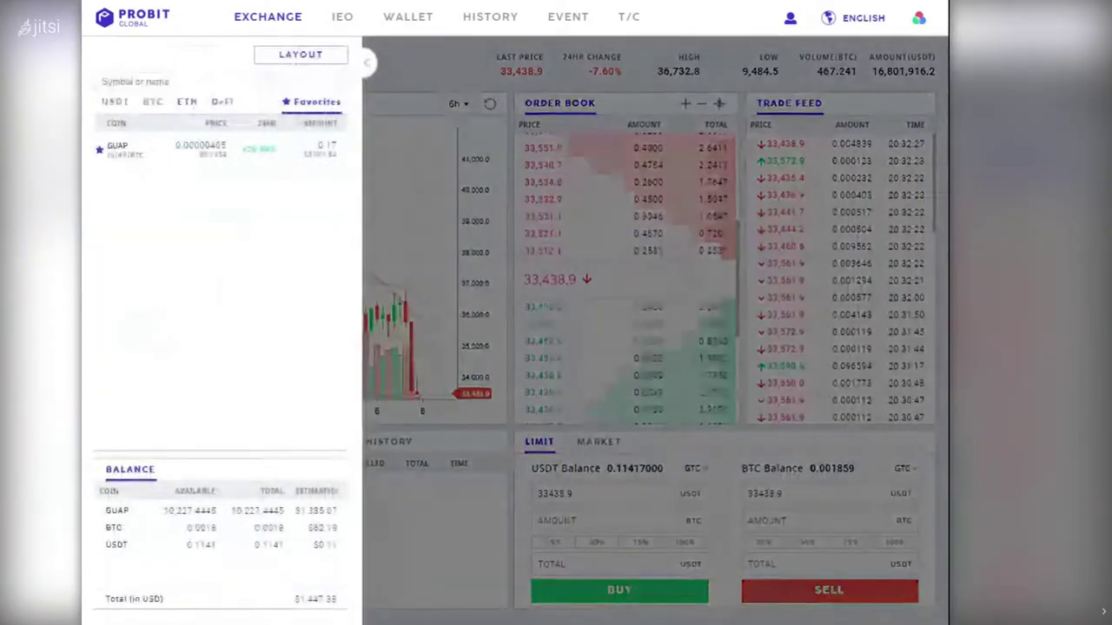
type("X")
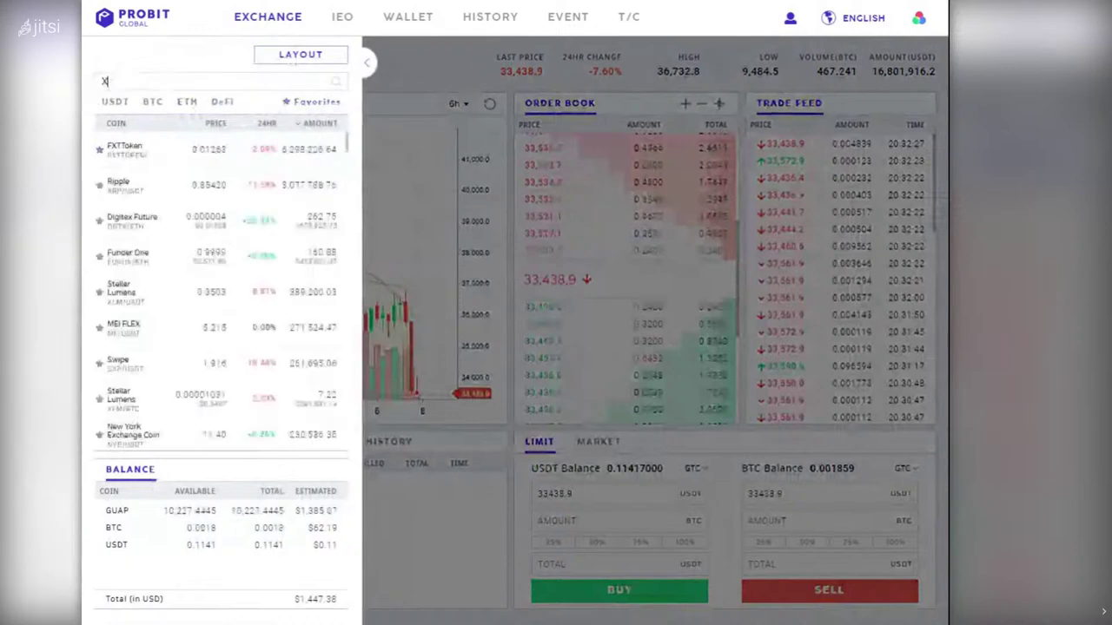
type("RP")
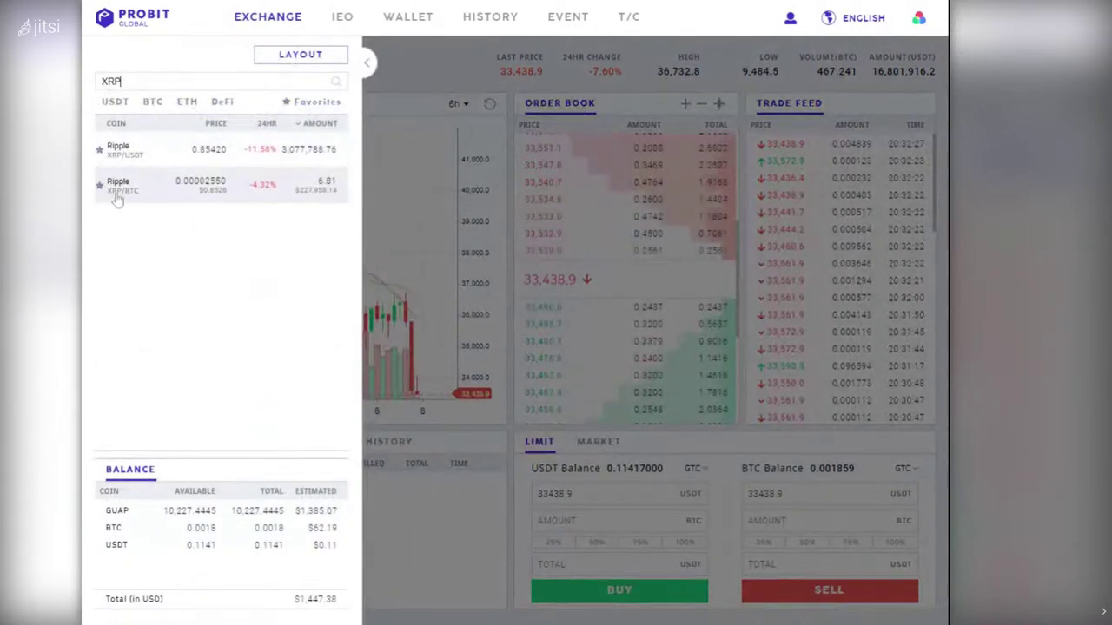
left_click(172, 198)
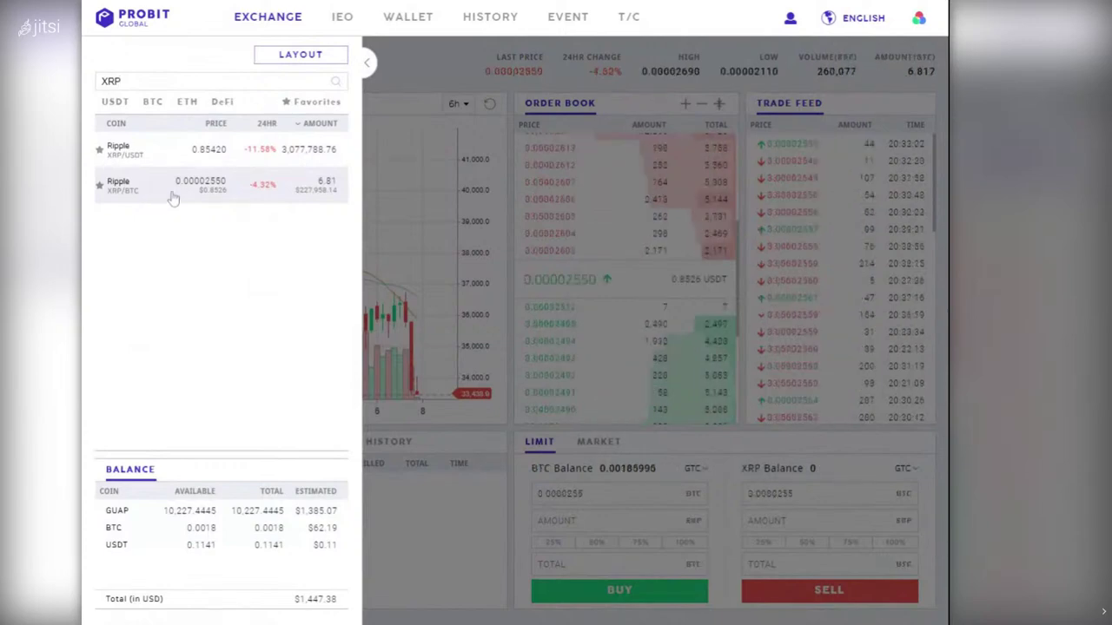
left_click(412, 52)
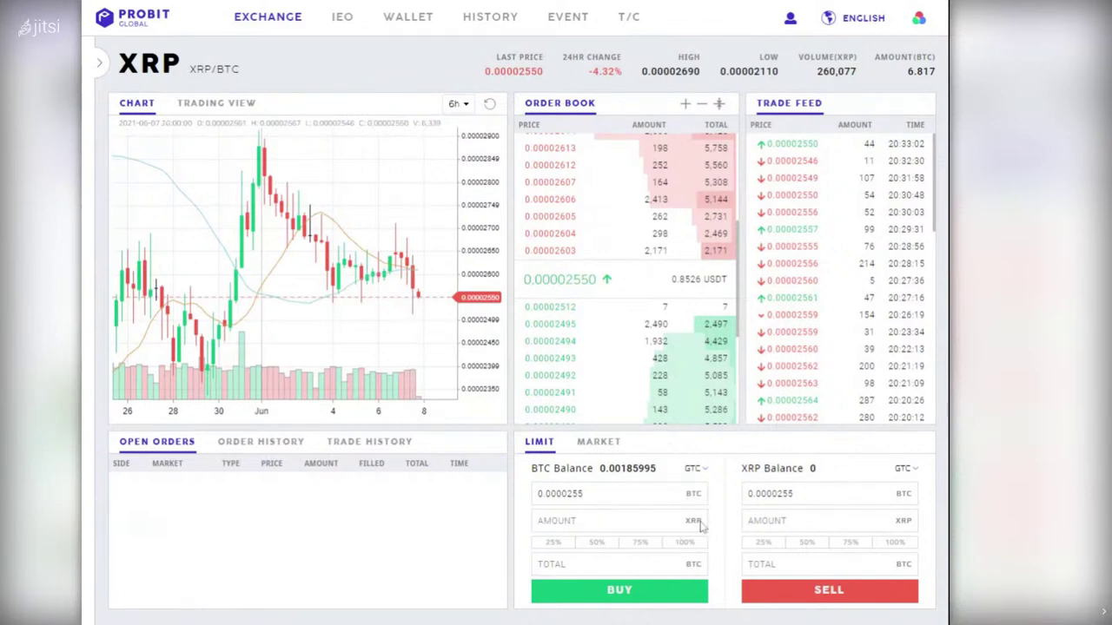
Look over the XRP/BTC limit order form and open the transaction history of deposits and withdrawals.
mouse_move(851, 509)
left_click(704, 469)
mouse_move(787, 495)
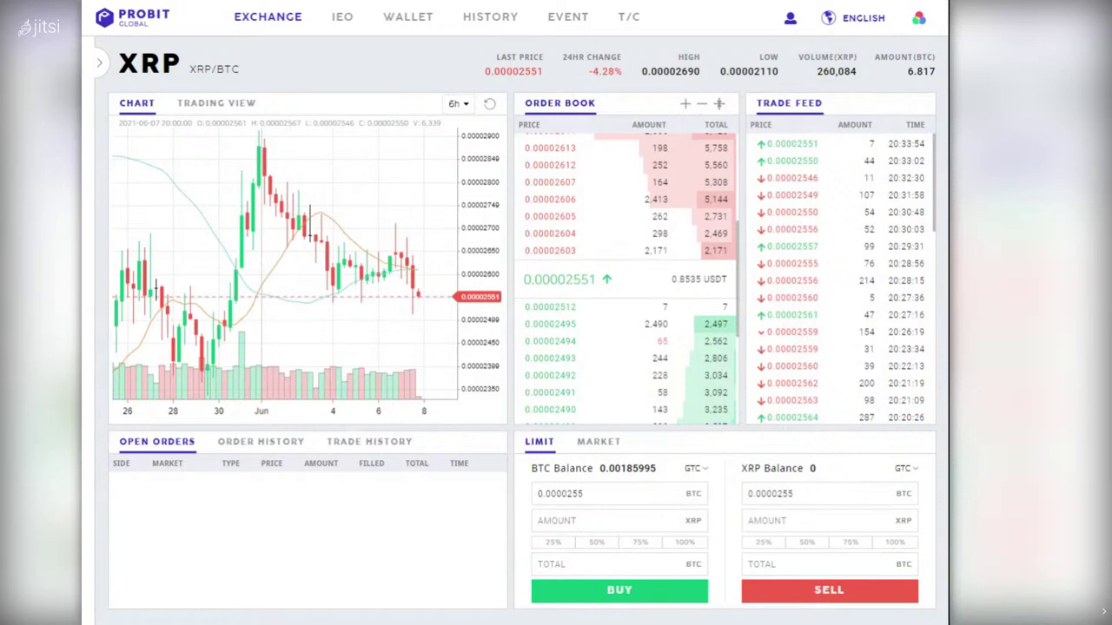
left_click(492, 19)
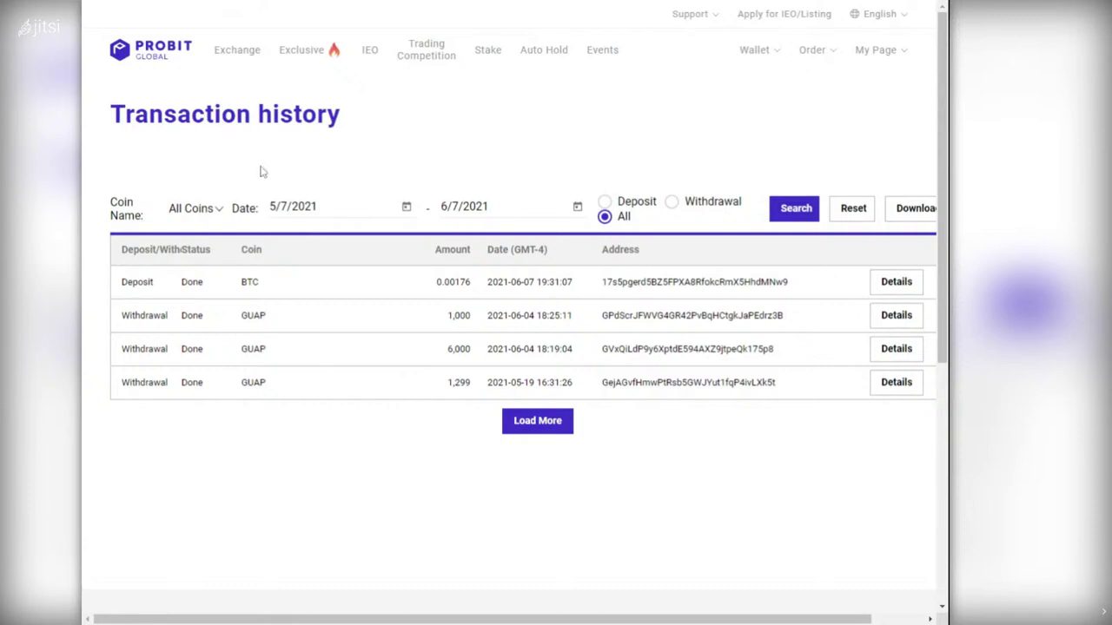
Return to the exchange and open the GUAP/BTC trading page from the favorite markets.
left_click(233, 52)
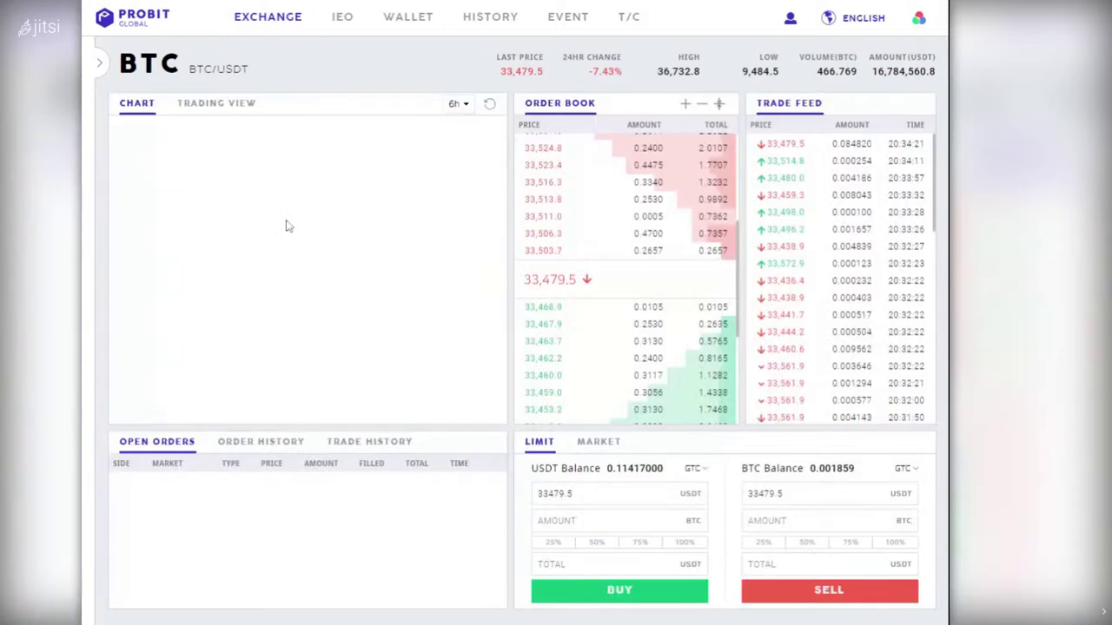
left_click(99, 63)
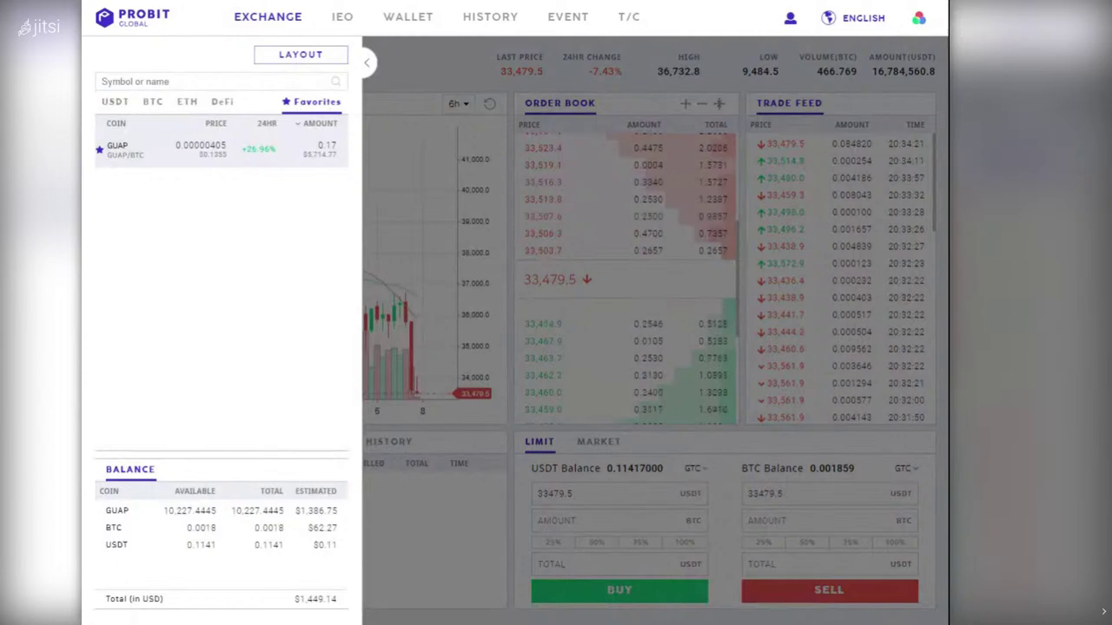
left_click(126, 165)
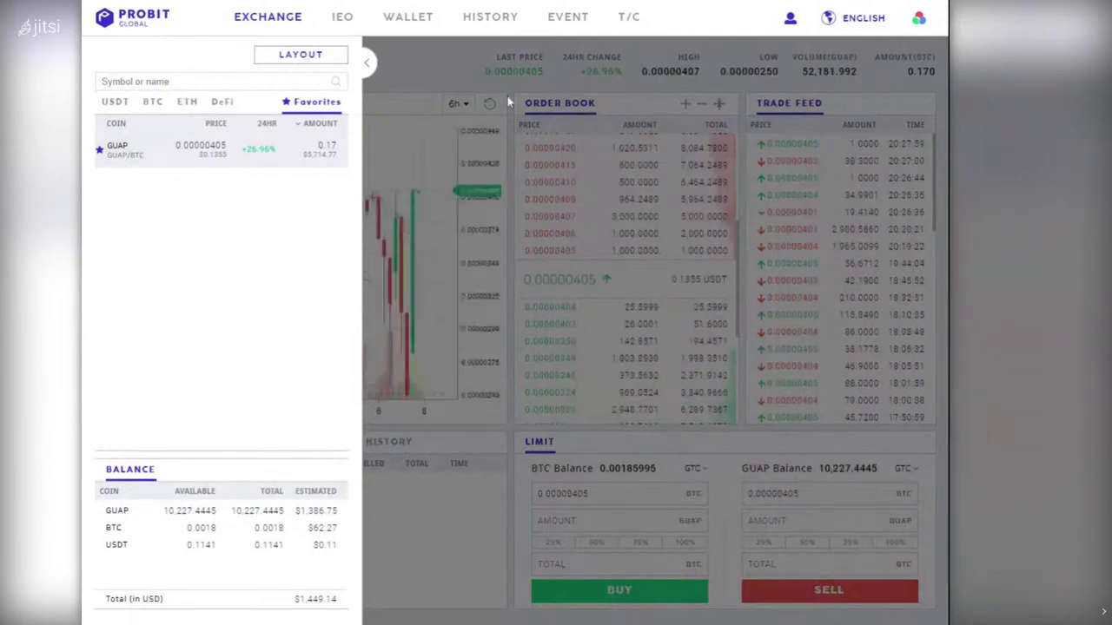
left_click(431, 73)
Review the GUAP/BTC order book and enter a buy amount of 1000 GUAP in the limit order.
scroll(702, 409, "down", 2)
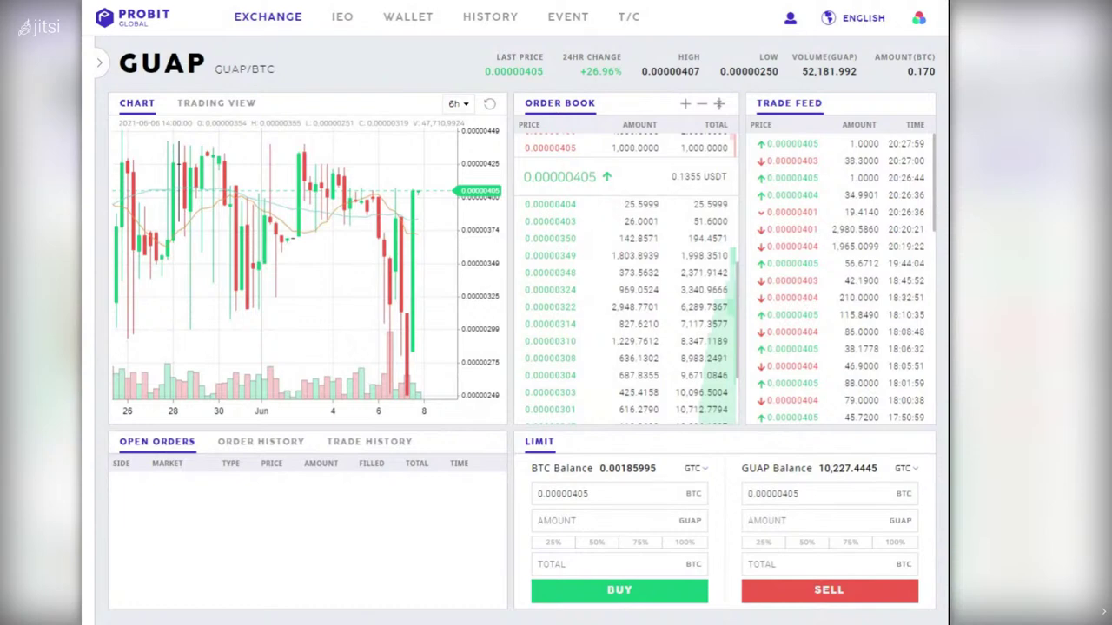
left_click(812, 493)
left_click_drag(741, 289, 747, 217)
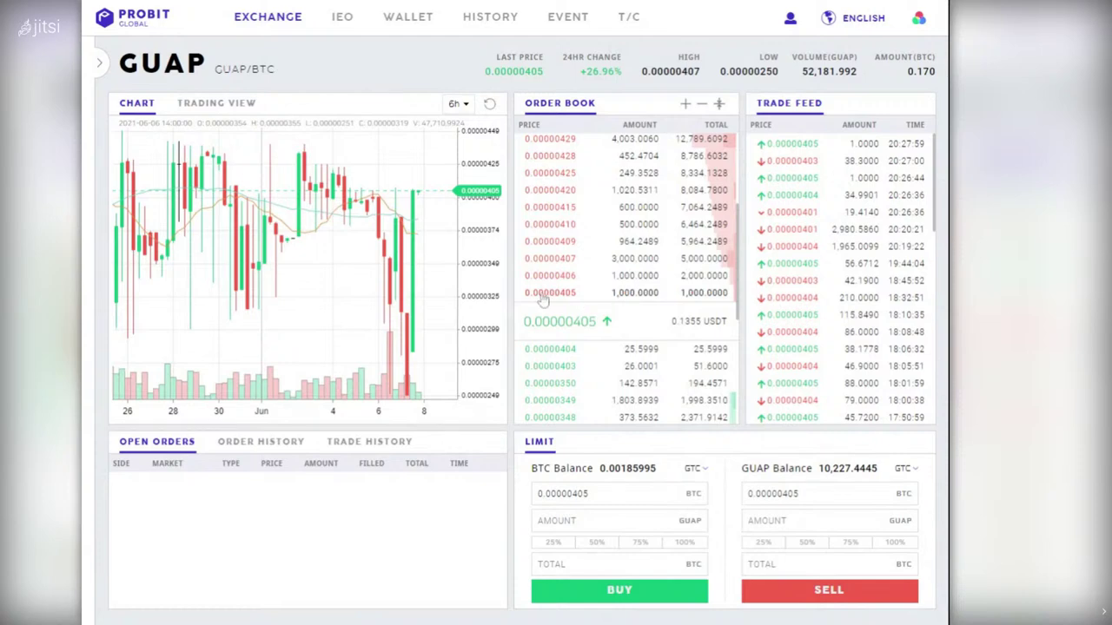
type("1000")
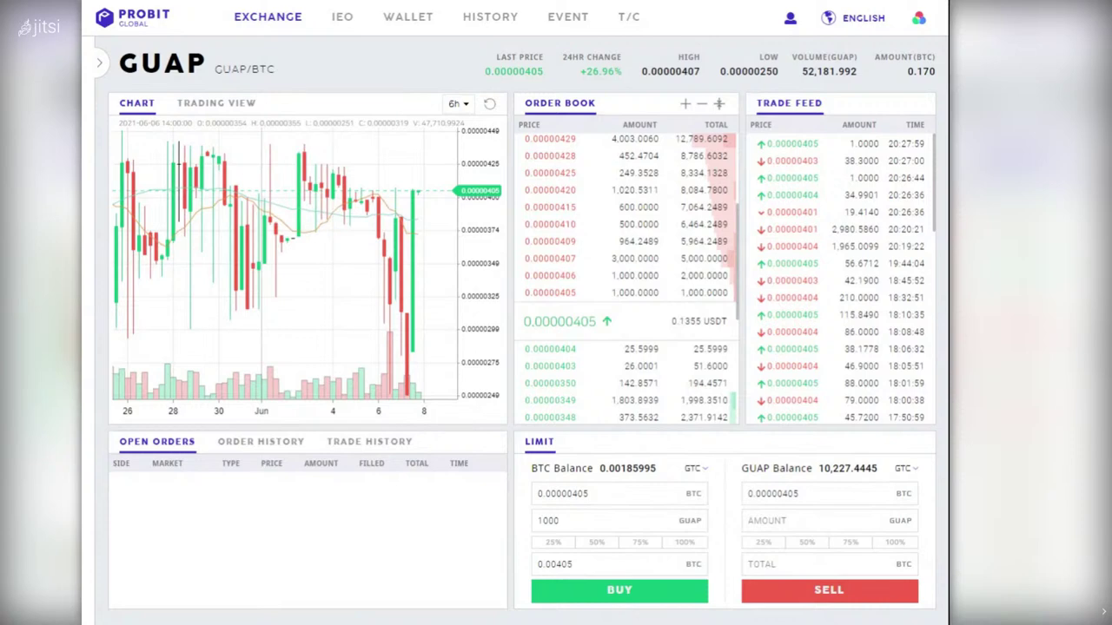
Copy the buy order's BTC total and convert 0.00405 Bitcoin to United States Dollars in the Google currency converter.
double_click(566, 564)
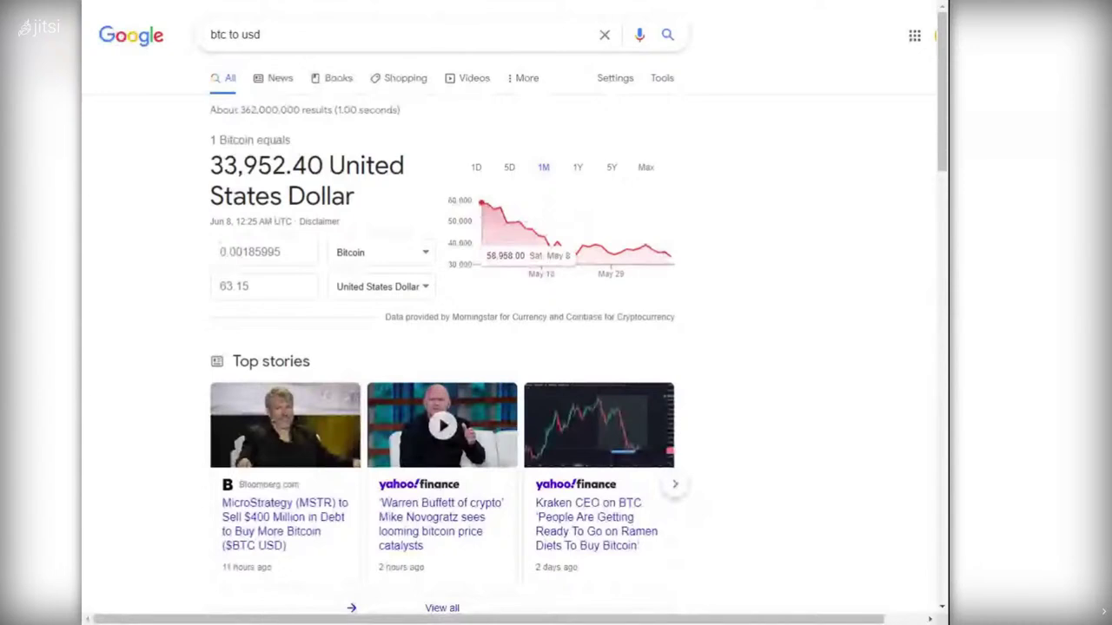
left_click(250, 252)
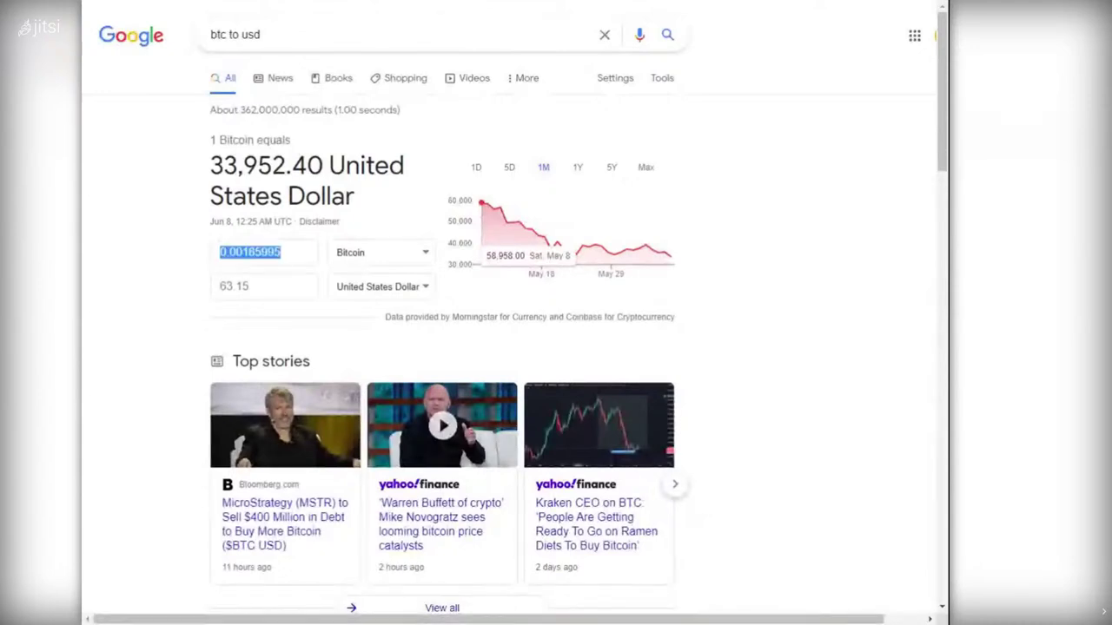
type("0.00405")
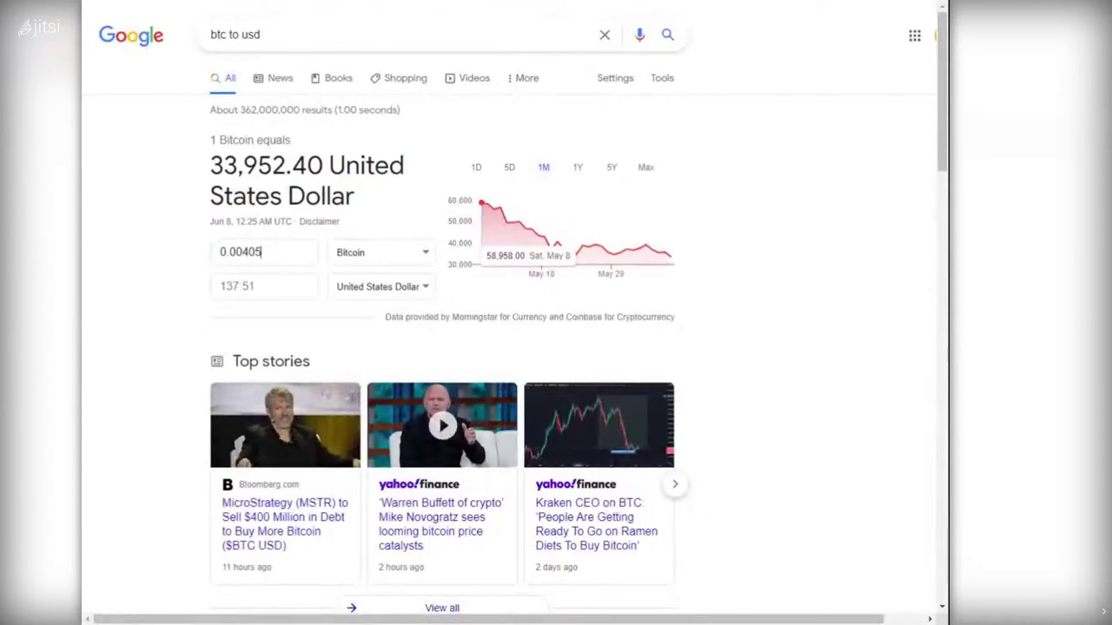
left_click(255, 286)
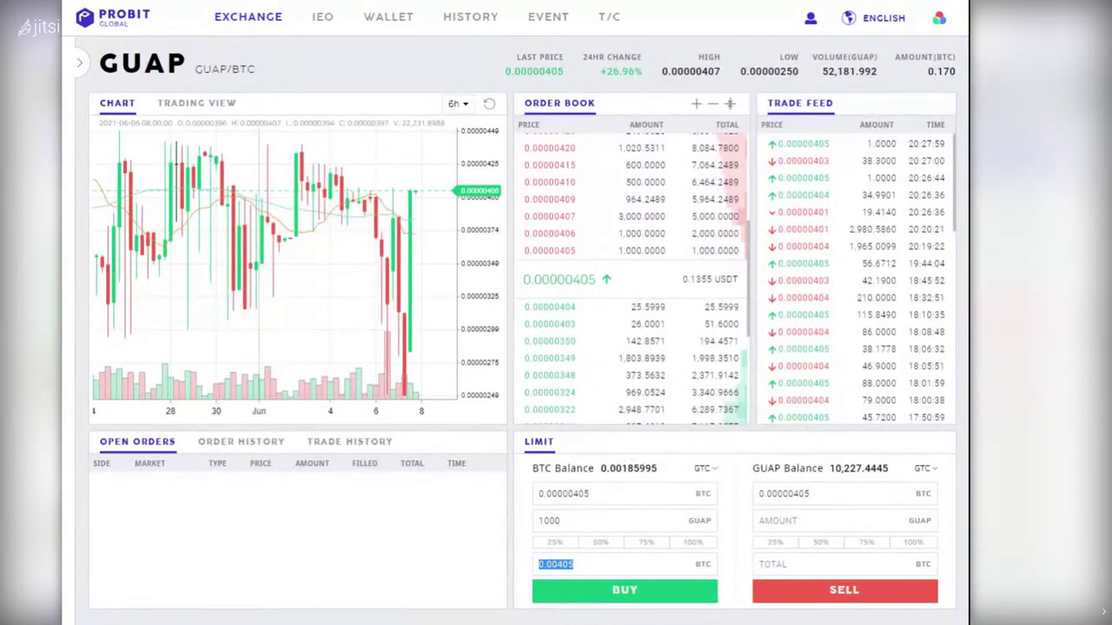
Return to the GUAP/BTC exchange page, set the buy amount to 200 GUAP and place the limit buy order.
left_click(573, 564)
double_click(549, 521)
type("200")
left_click(573, 564)
key("ctrl+a")
left_click(573, 564)
left_click(622, 594)
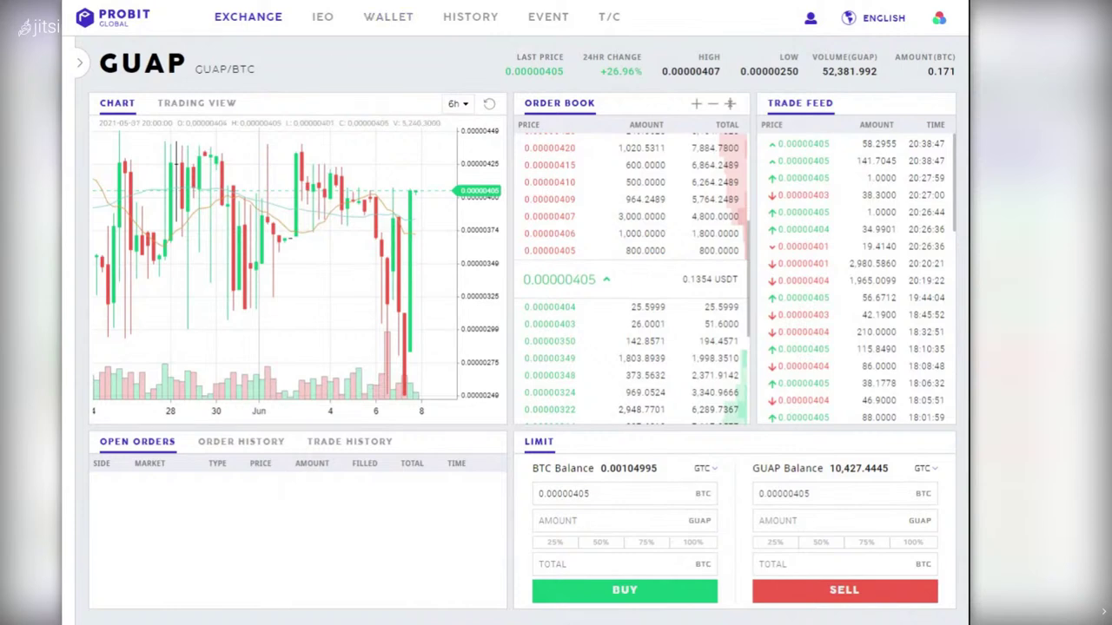
Open the wallet's withdrawal page and choose GUAP as the coin to withdraw.
left_click(384, 19)
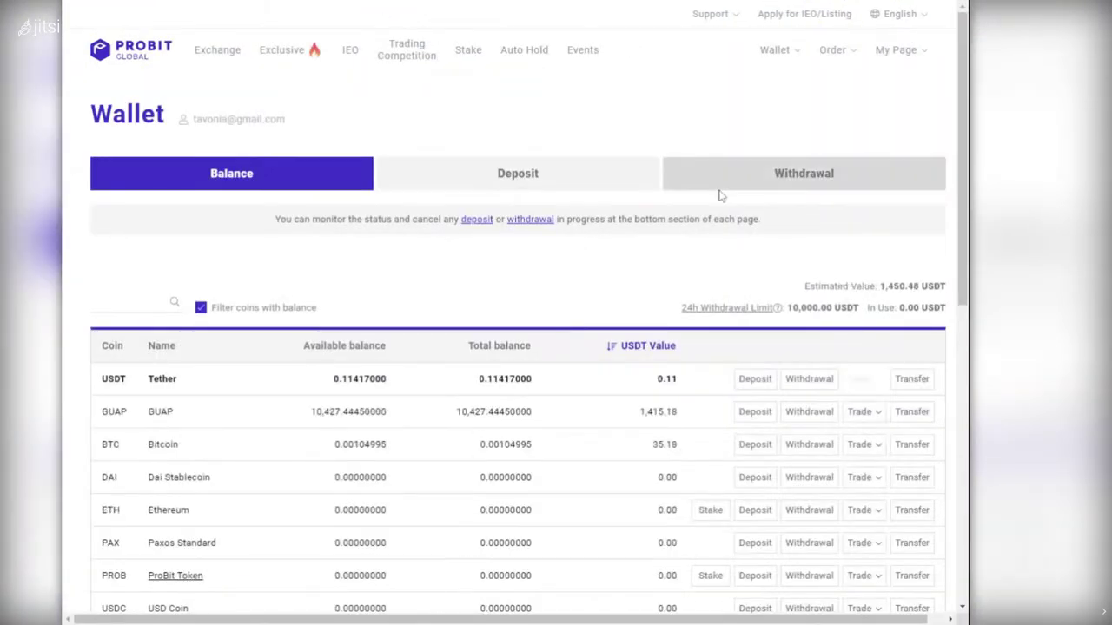
left_click(721, 186)
left_click(276, 304)
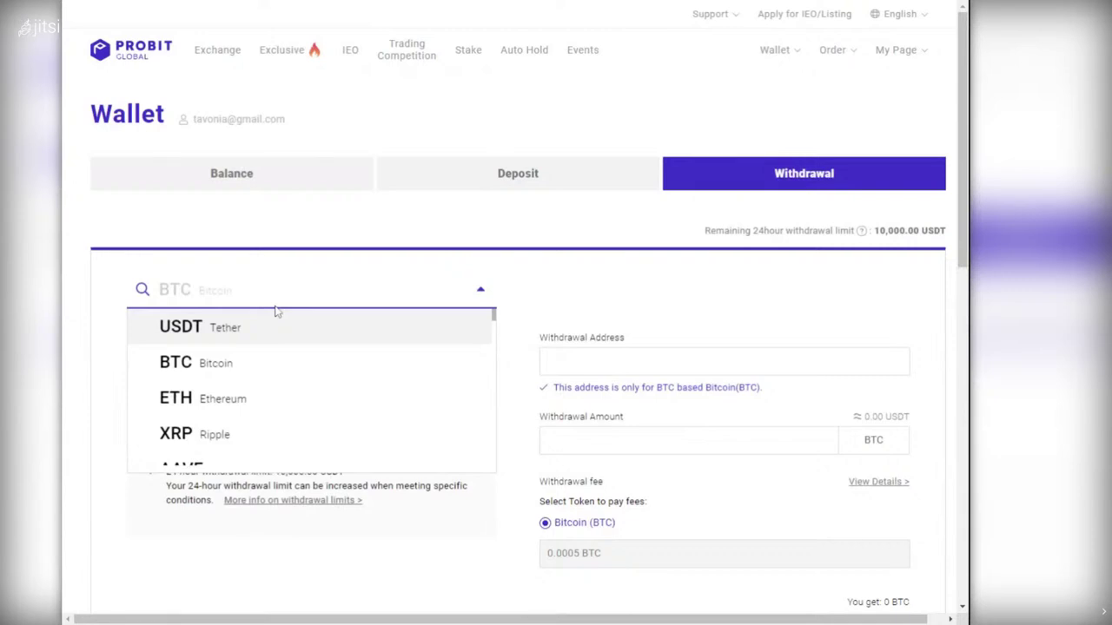
type("guap")
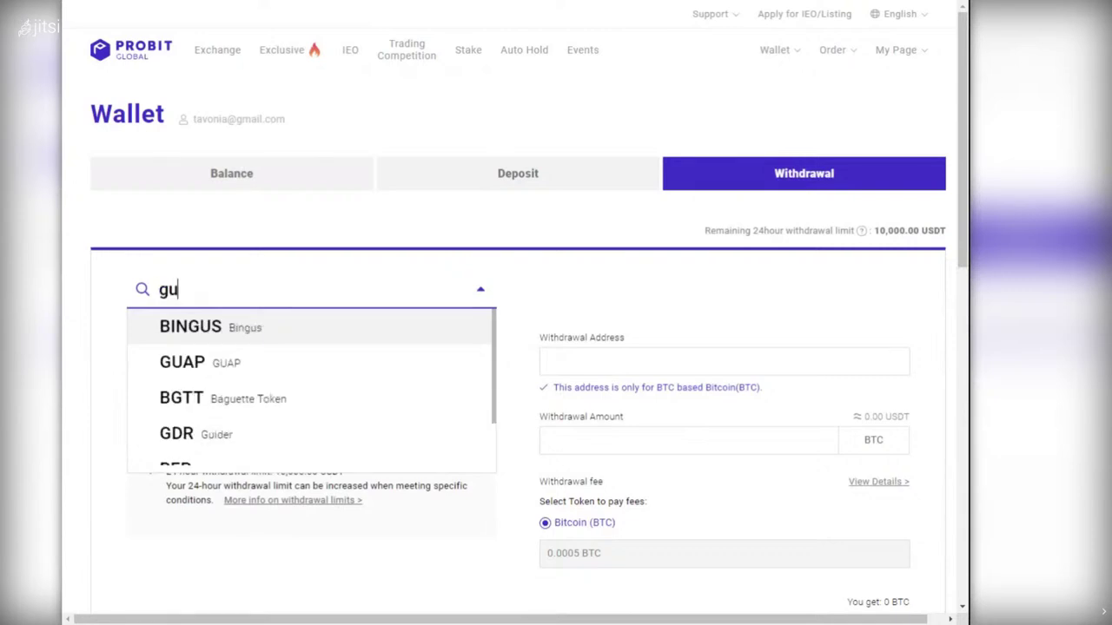
left_click(187, 328)
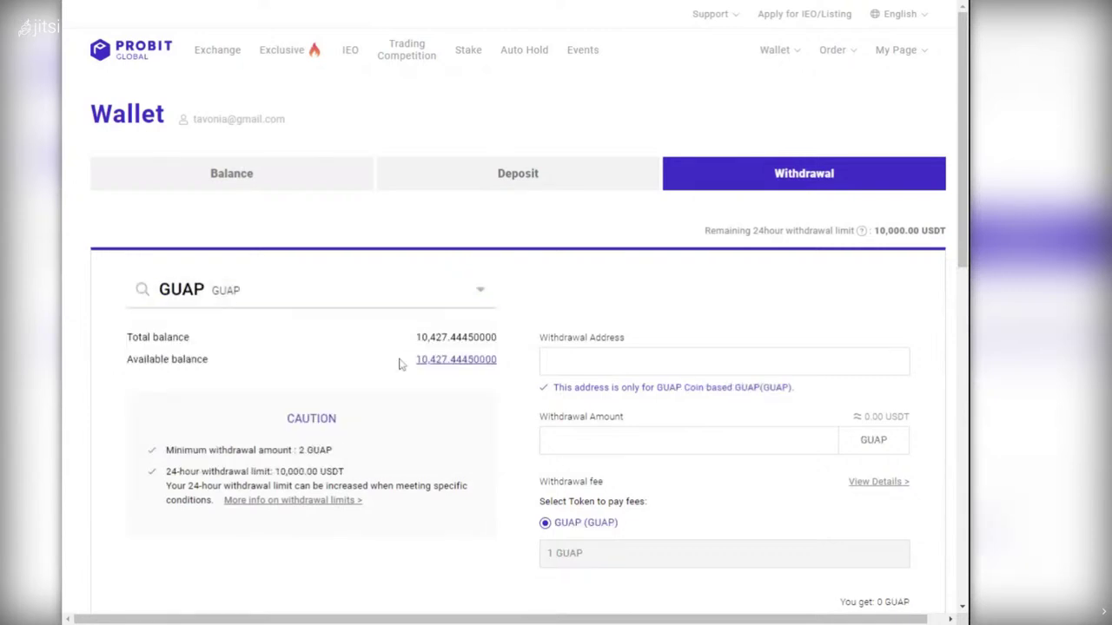
Review the GUAP withdrawal form's address and amount fields and the 24-hour withdrawal limit.
scroll(565, 342, "down", 1)
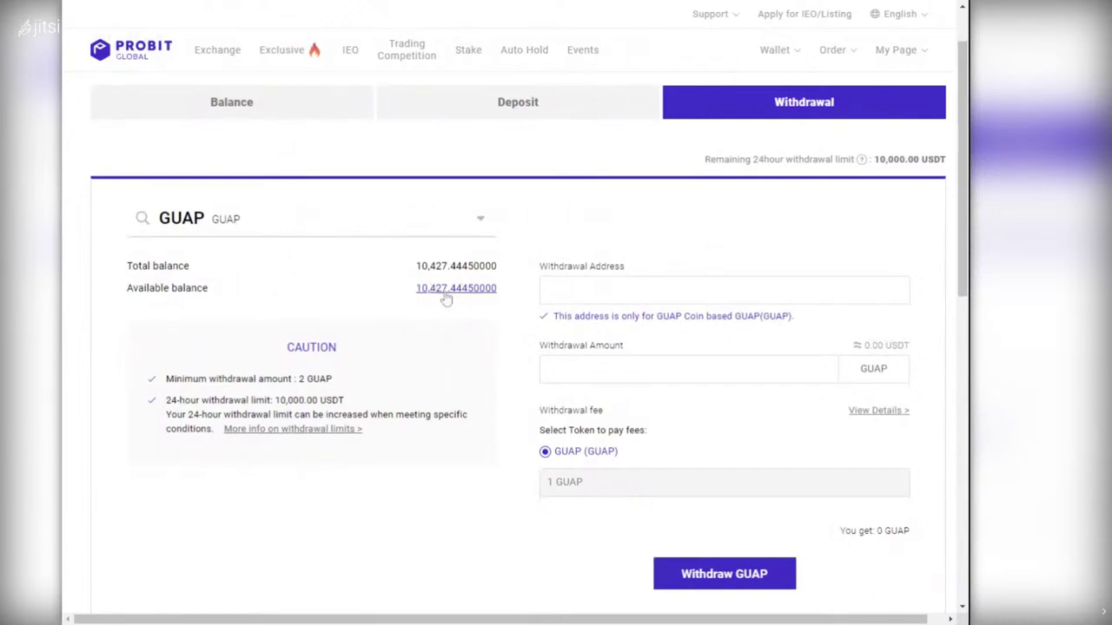
left_click(548, 291)
left_click(558, 372)
double_click(349, 401)
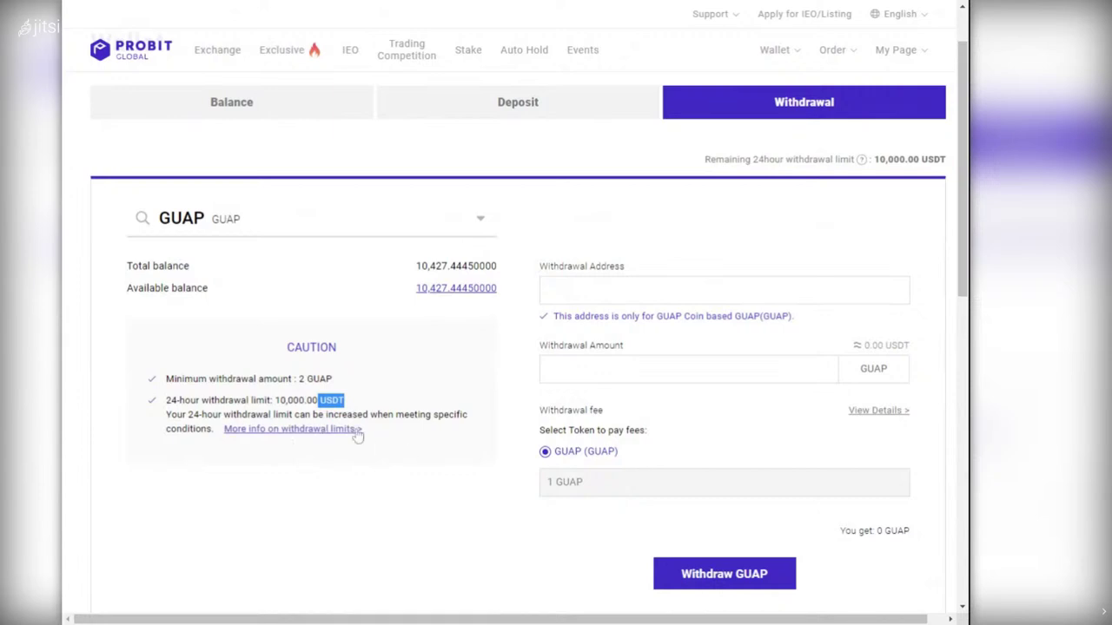
left_click(349, 404)
View the account's order history, followed by the list of open orders.
mouse_move(771, 55)
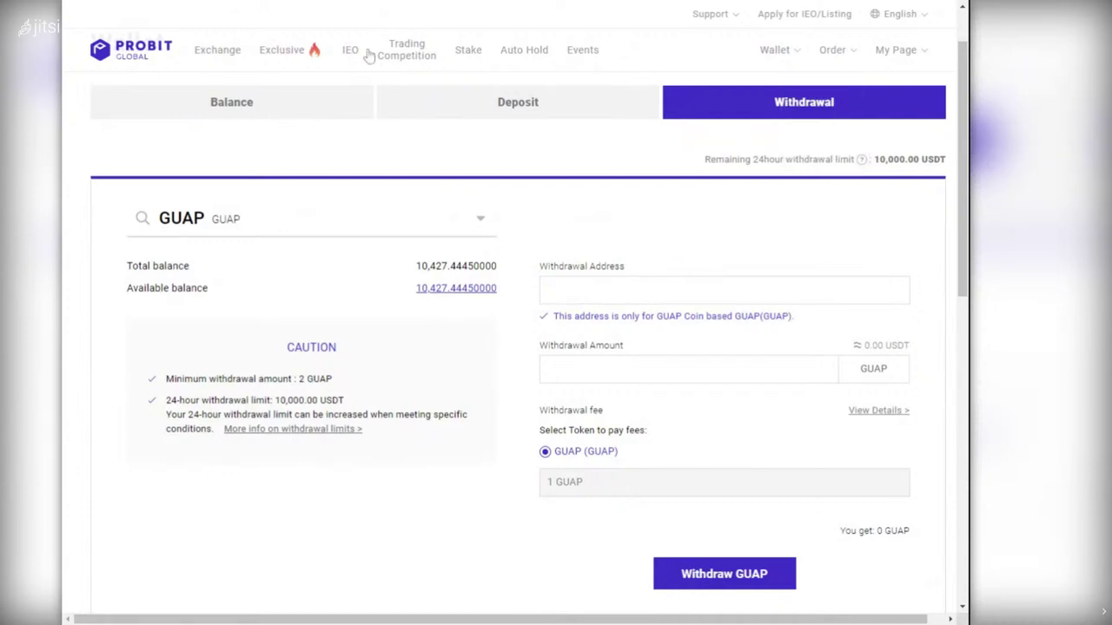
mouse_move(810, 49)
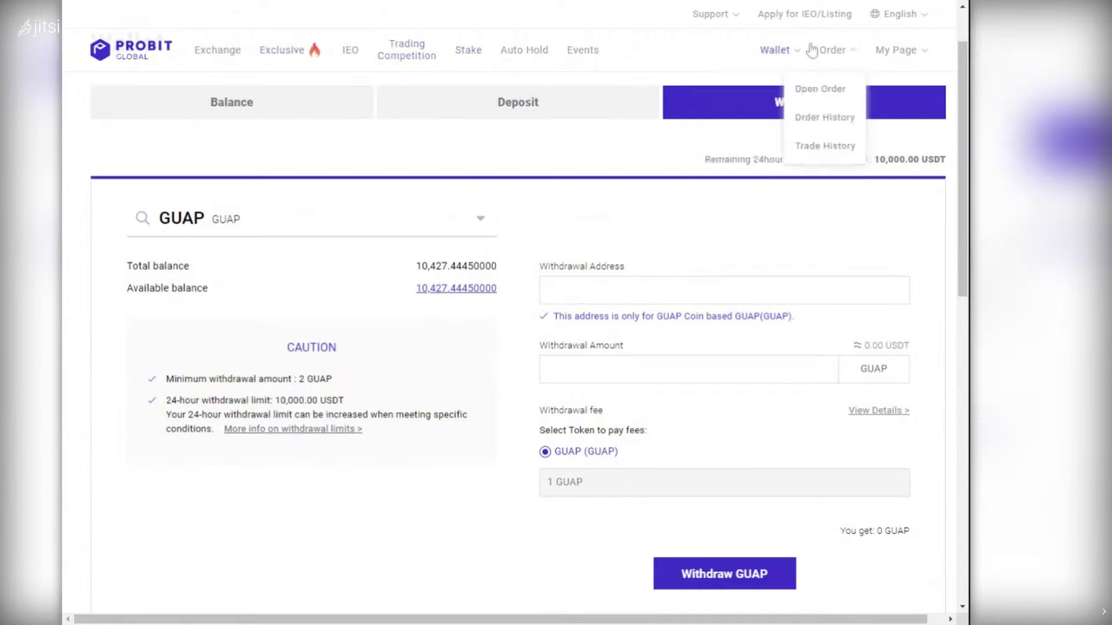
left_click(831, 123)
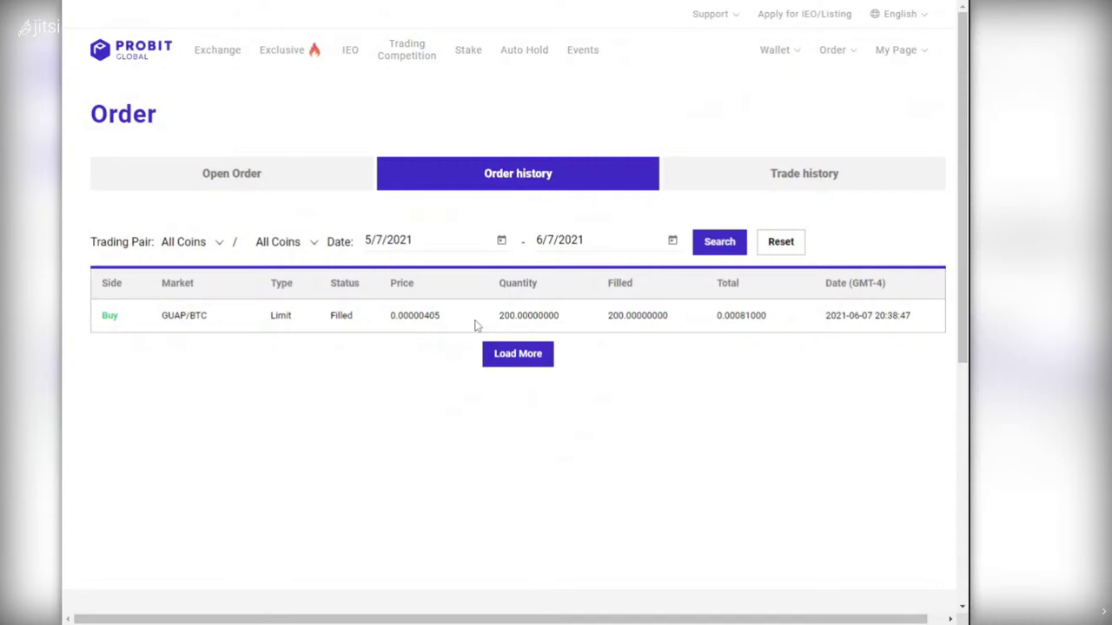
left_click(267, 184)
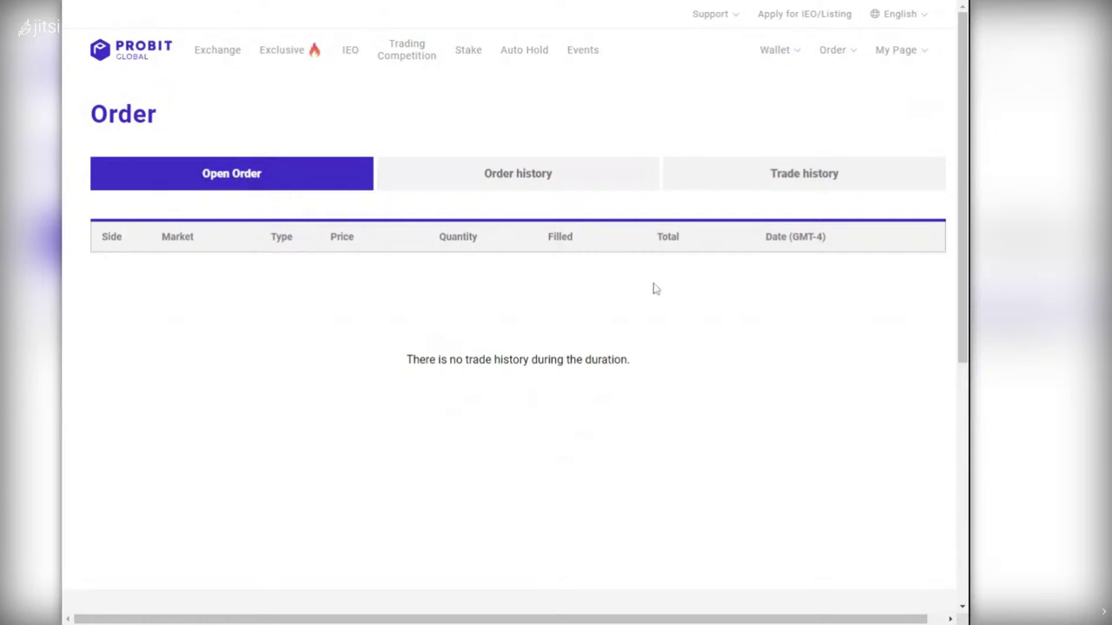
Return to the exchange, open the GUAP/BTC market from the favorites and close the market list.
left_click(208, 54)
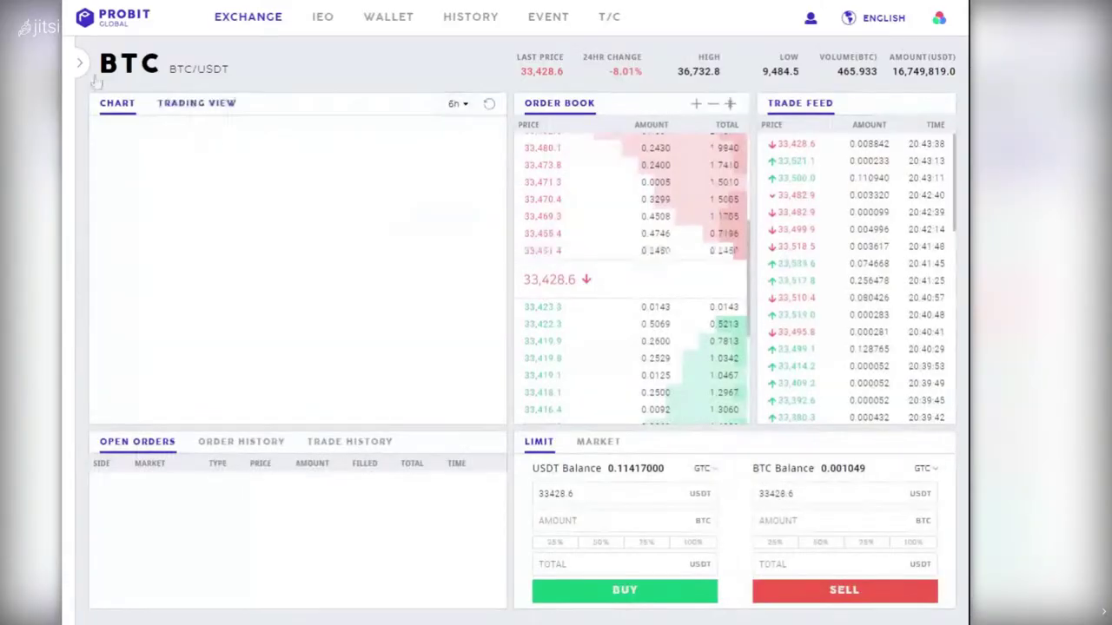
left_click(79, 63)
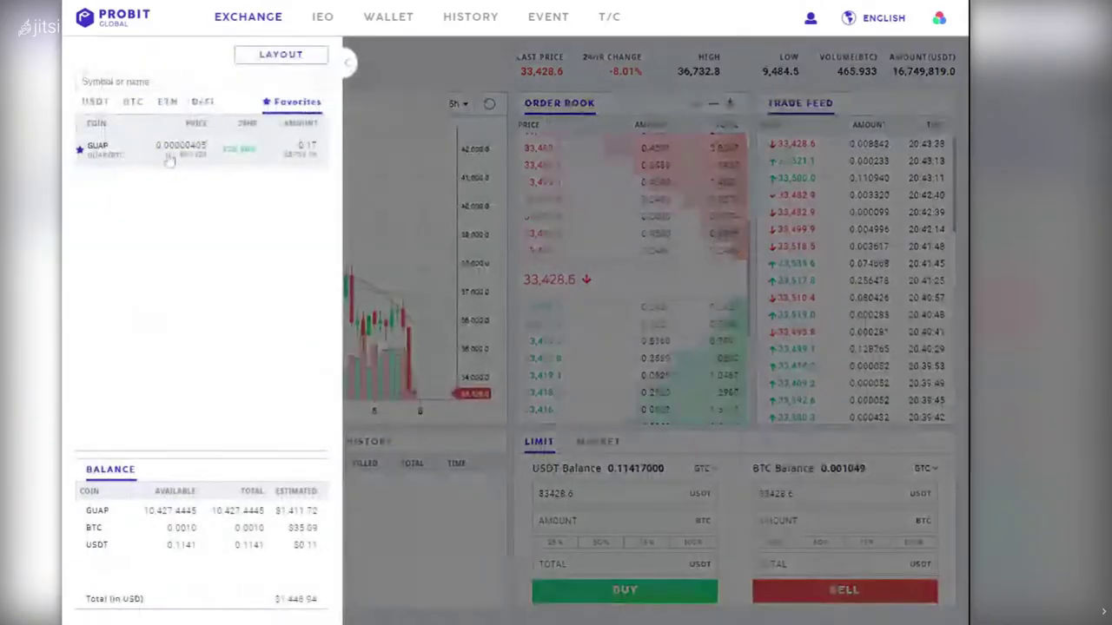
left_click(171, 156)
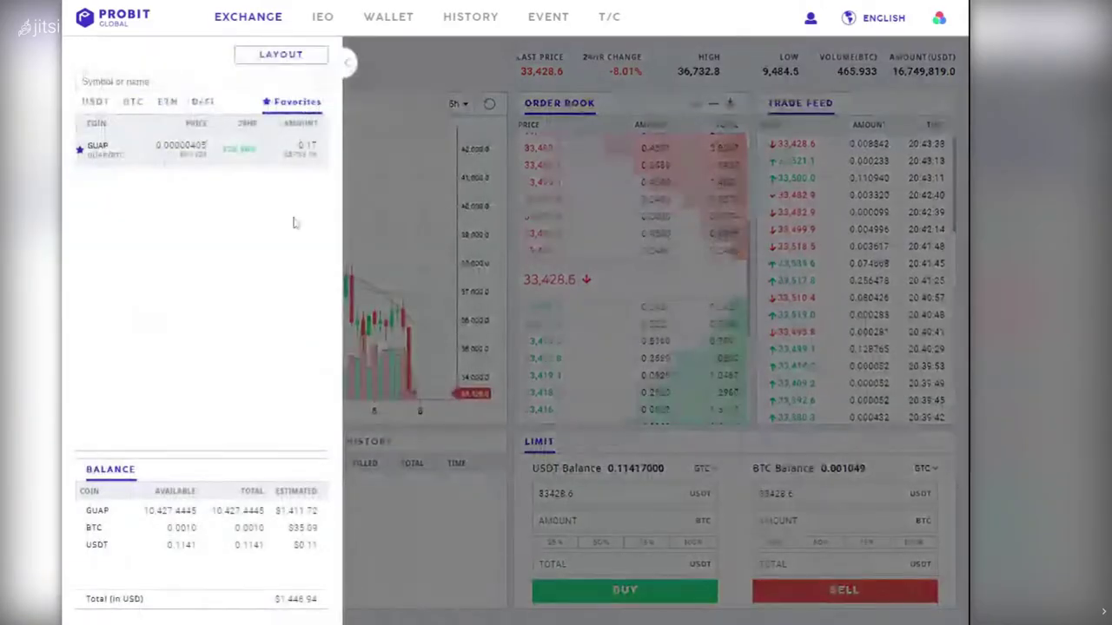
left_click(347, 65)
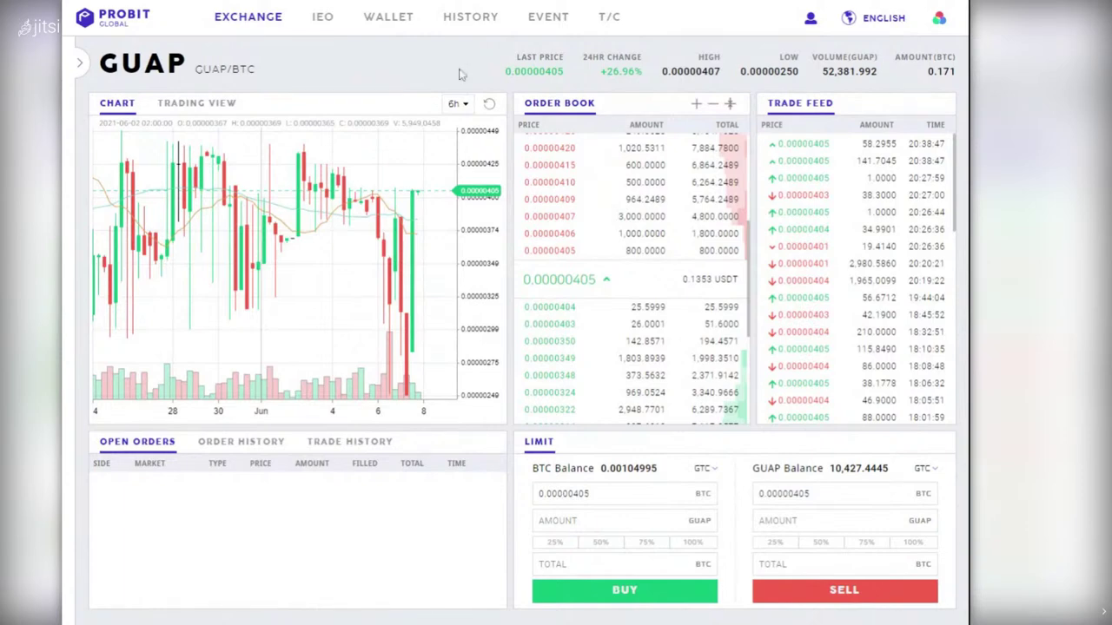
Fill the limit buy order from the 0.00000405 sell offer in the order book and set its amount to 50 GUAP.
left_click(538, 254)
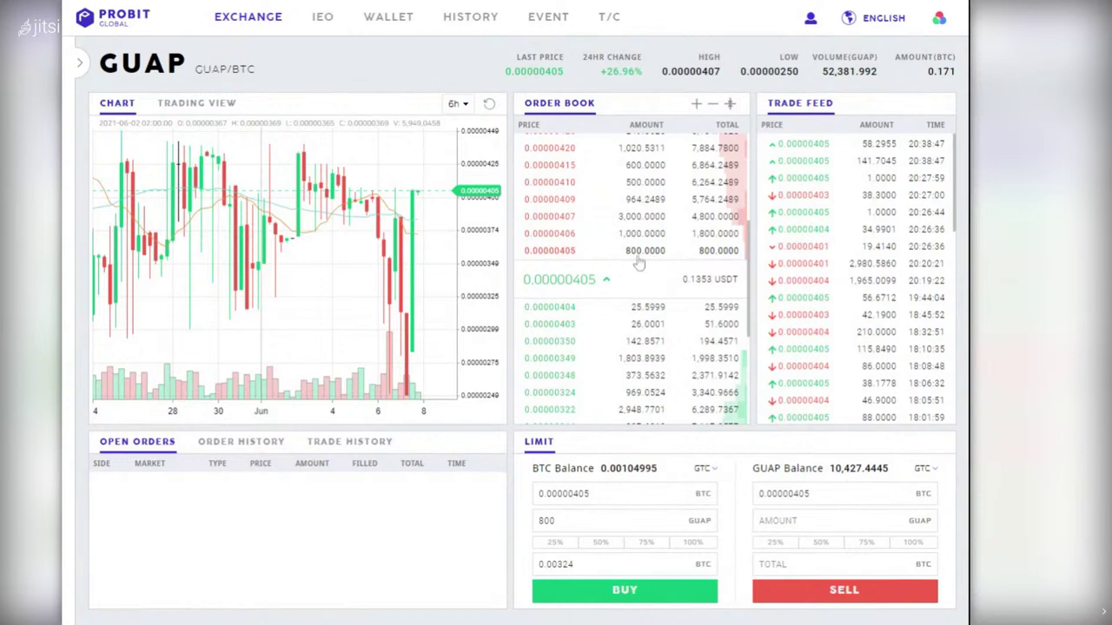
left_click(645, 491)
left_click(547, 252)
left_click_drag(563, 520, 508, 531)
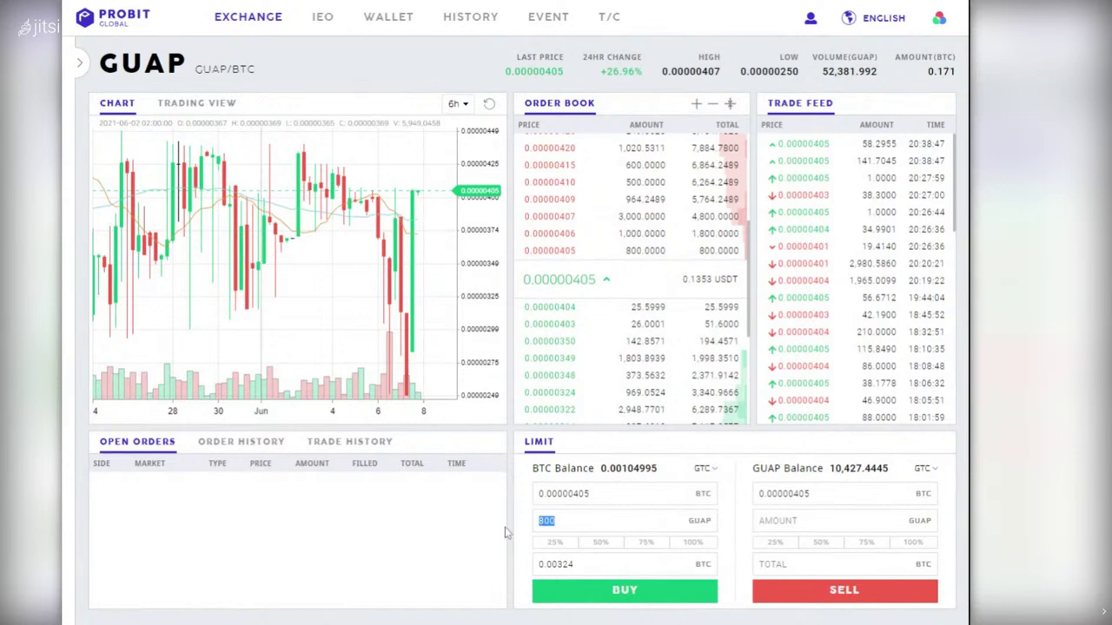
type("50")
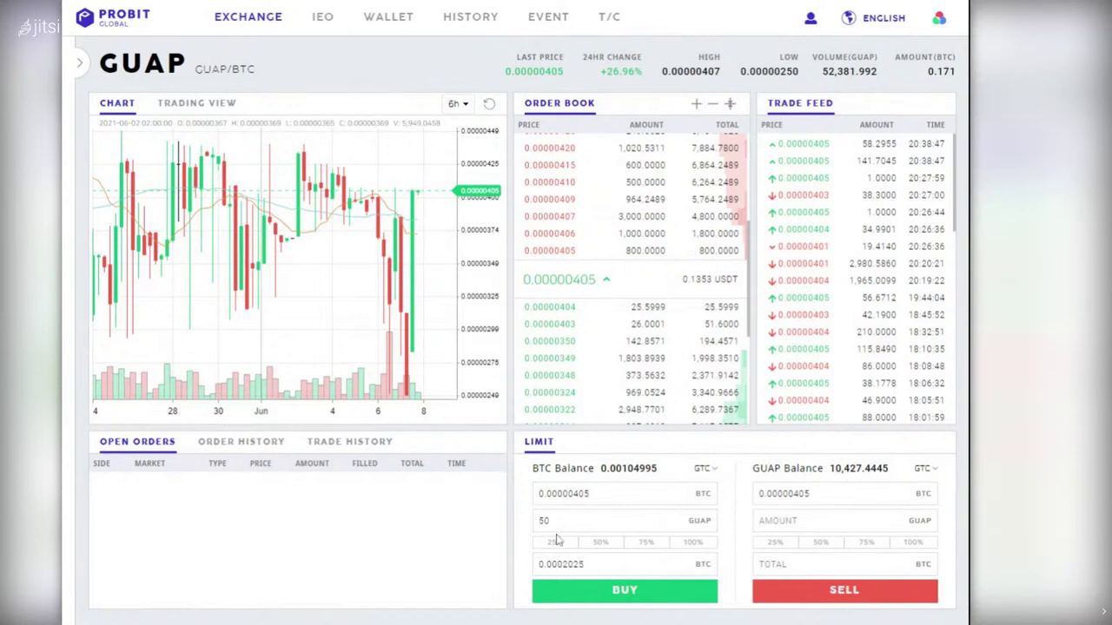